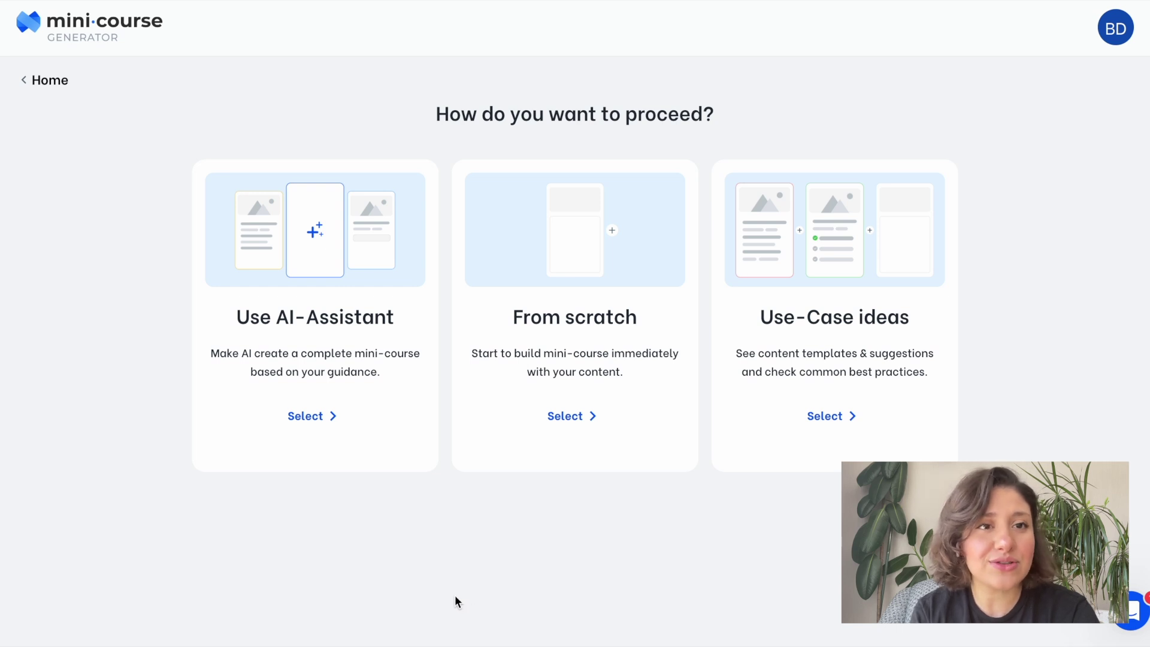
Choose the AI-Assistant route to build the new mini-course.
{"action": "left_click", "coordinate": [348, 425]}
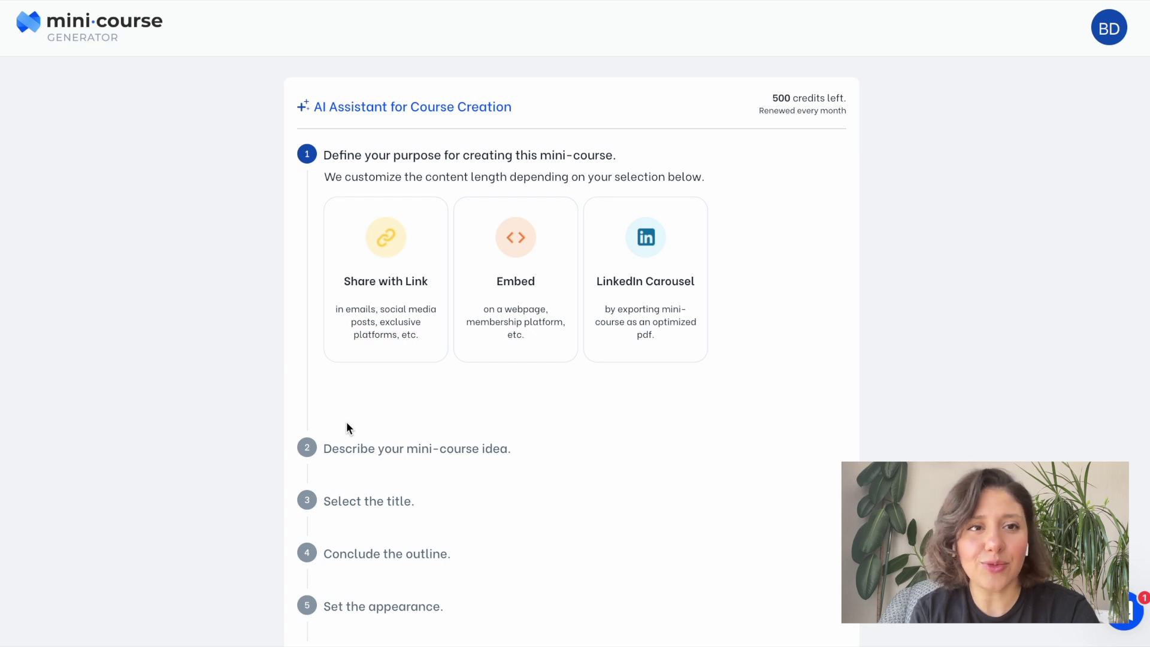
Set the course purpose to Share with Link.
{"action": "scroll", "coordinate": [554, 484], "scroll_direction": "down", "scroll_amount": 3}
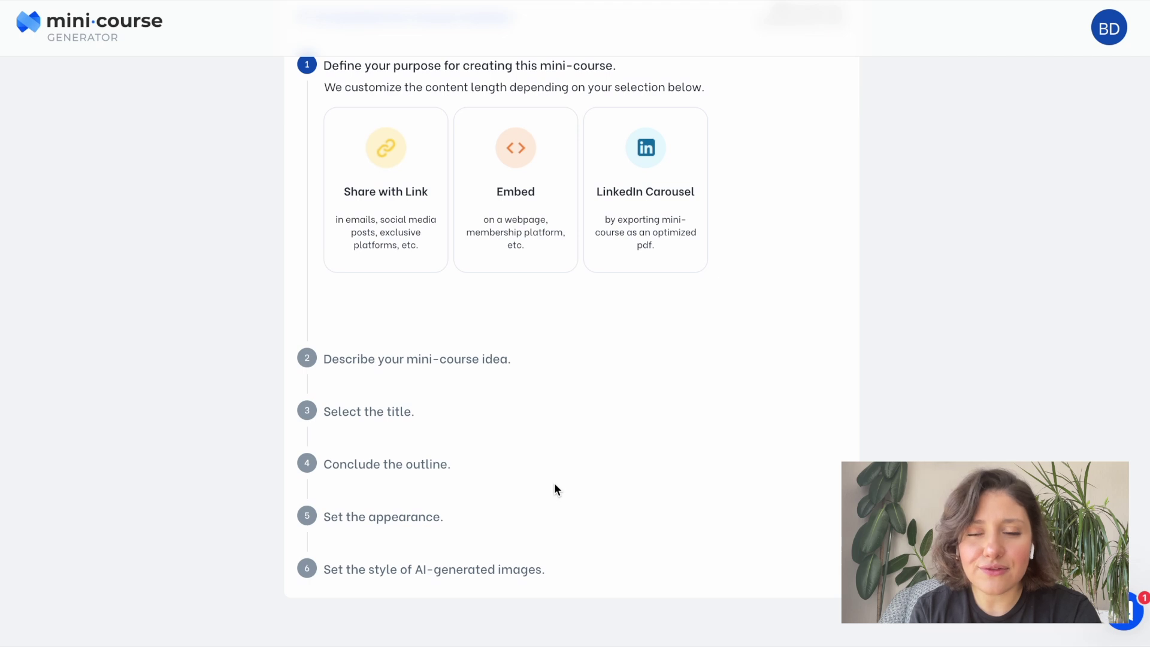
{"action": "scroll", "coordinate": [555, 484], "scroll_direction": "up", "scroll_amount": 1}
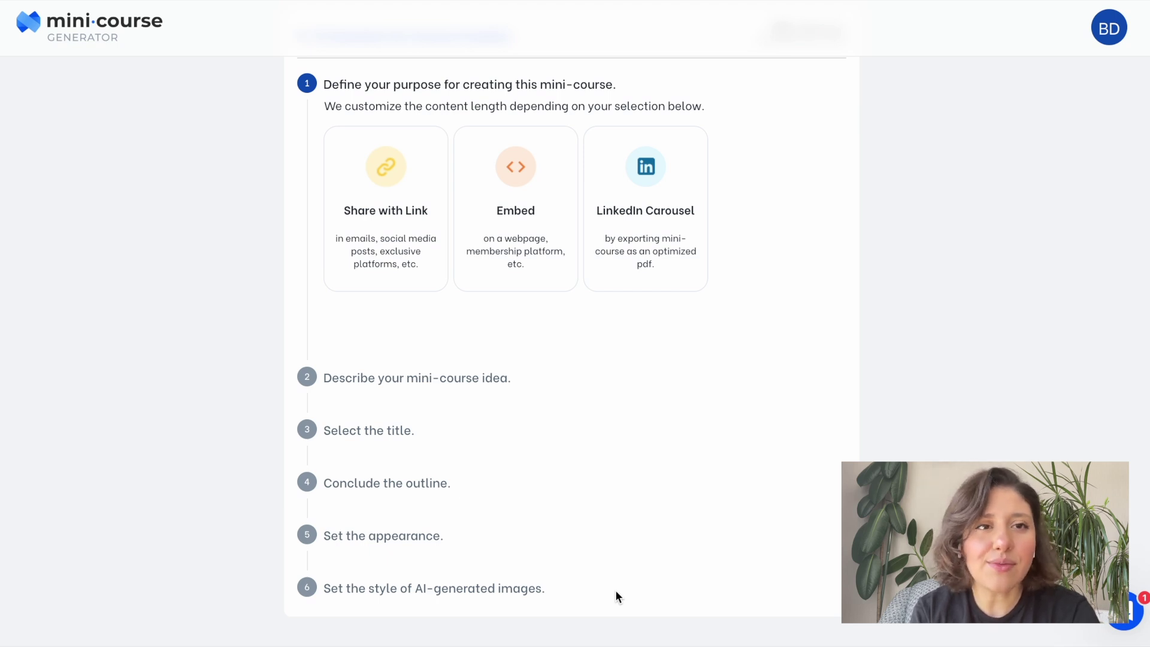
{"action": "scroll", "coordinate": [616, 592], "scroll_direction": "up", "scroll_amount": 1}
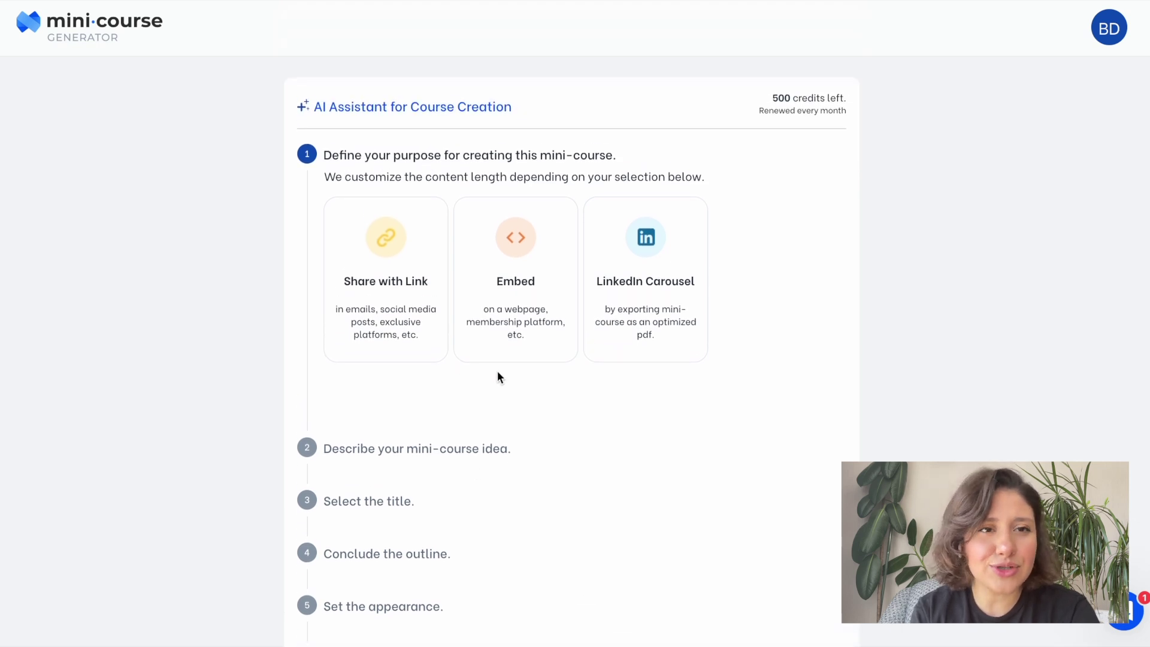
{"action": "left_click", "coordinate": [419, 341]}
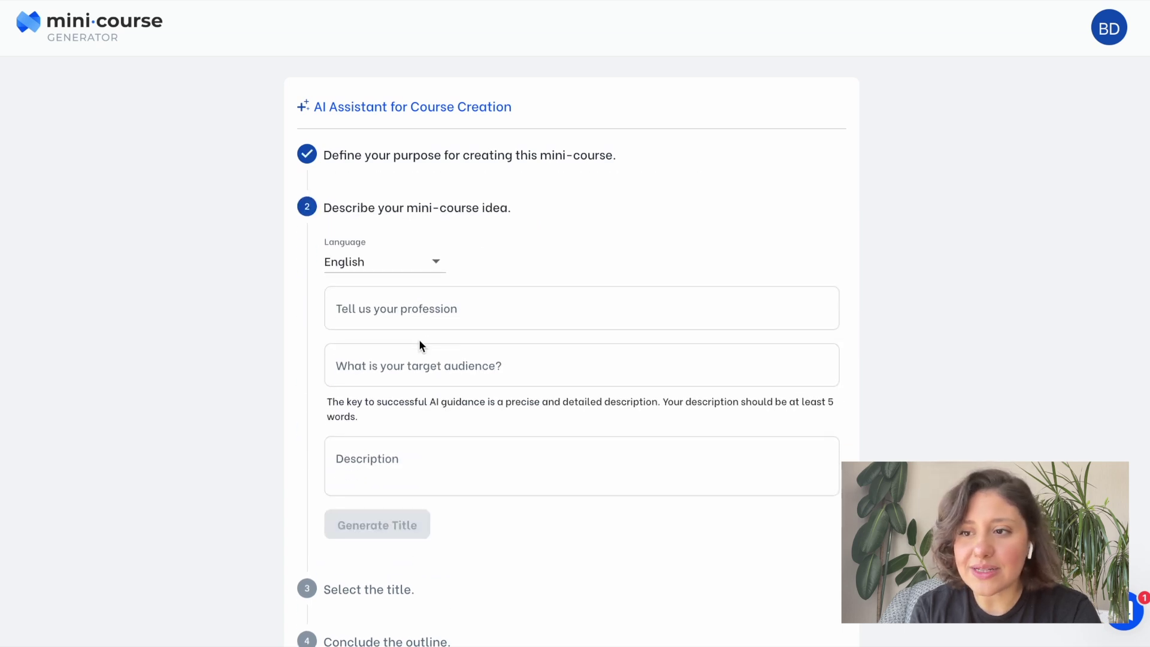
Enter profession 'professional wizard' and audience 'people who'd like to buy magic service for various purposes'.
{"action": "left_click", "coordinate": [472, 310]}
{"action": "type", "text": "professional"}
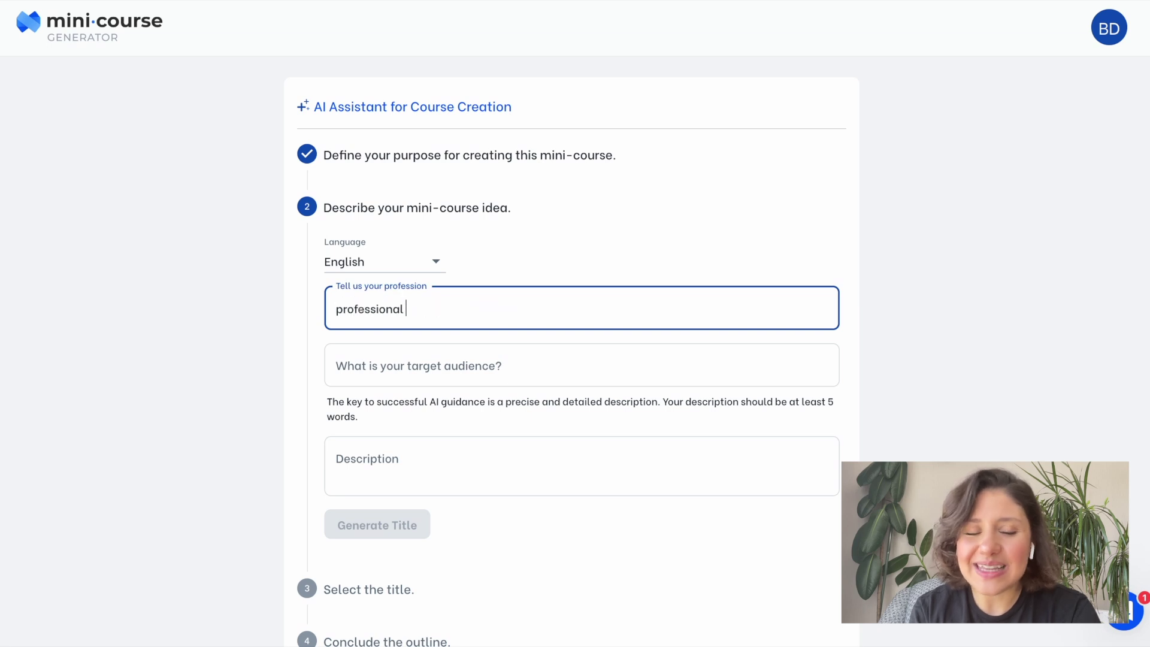
{"action": "type", "text": " wizard"}
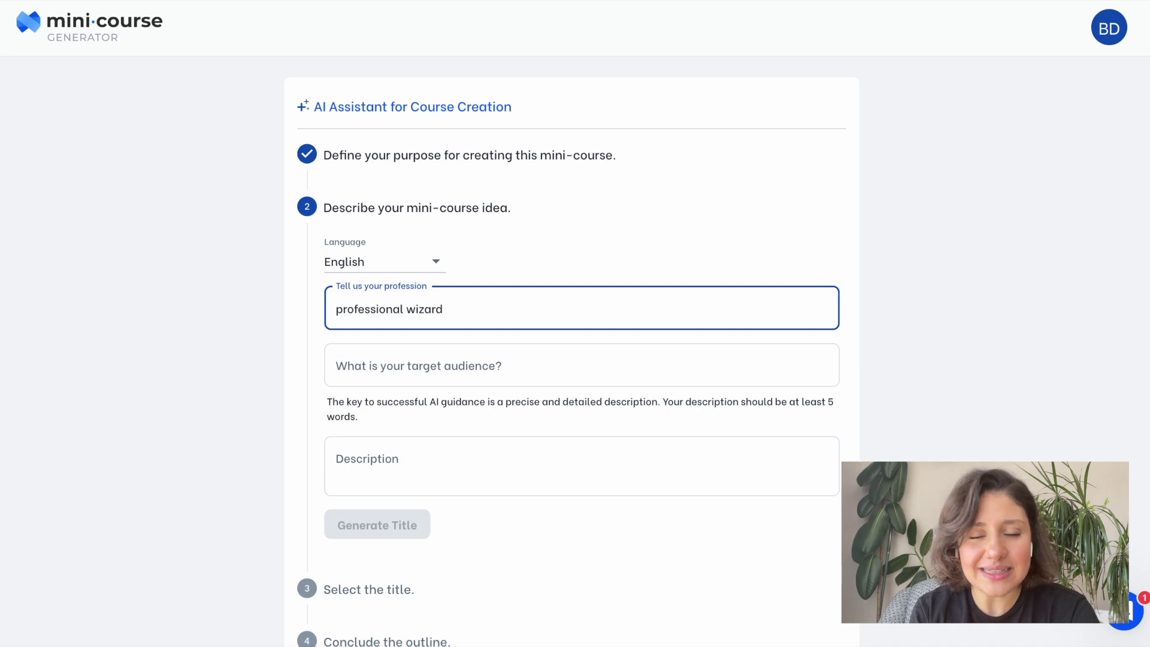
{"action": "left_click", "coordinate": [470, 359]}
{"action": "type", "text": "people"}
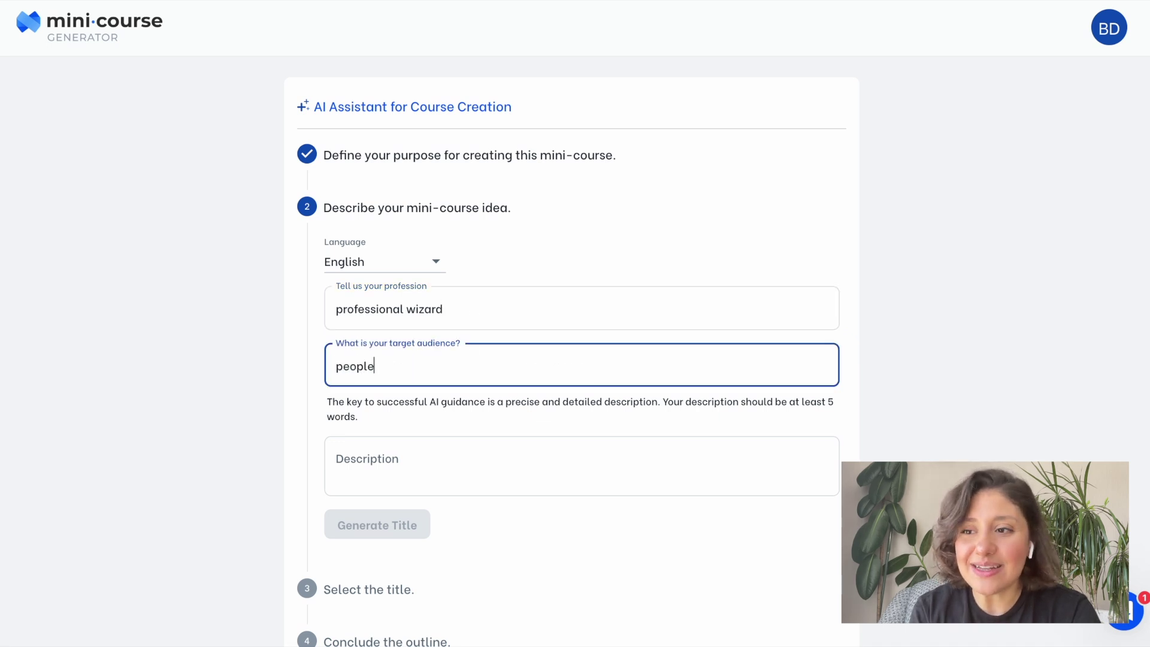
{"action": "type", "text": " who'd"}
{"action": "key", "text": "BackSpace"}
{"action": "key", "text": "BackSpace"}
{"action": "key", "text": "BackSpace"}
{"action": "type", "text": "'d like to buy ma"}
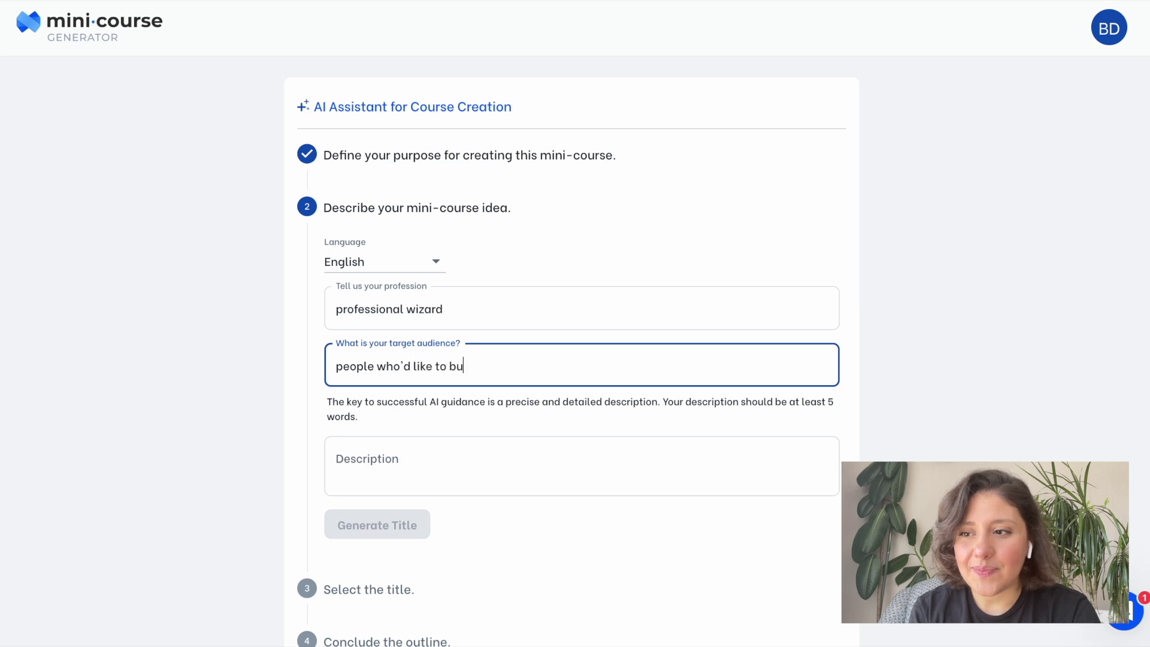
{"action": "type", "text": "gic service"}
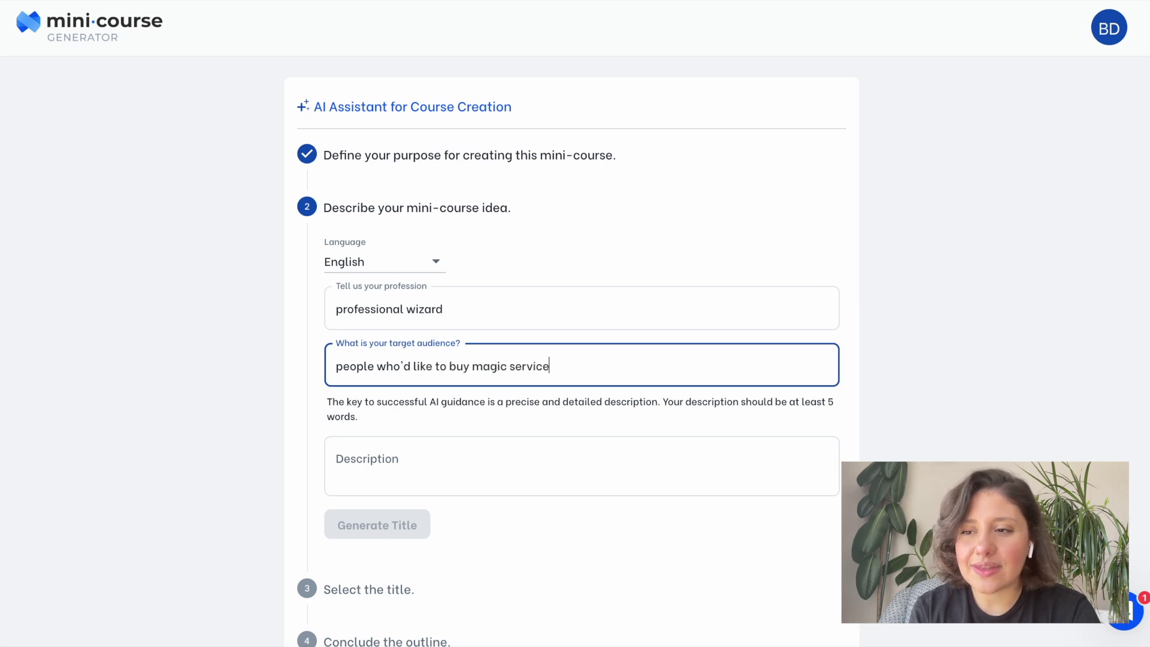
{"action": "type", "text": " for various purposes"}
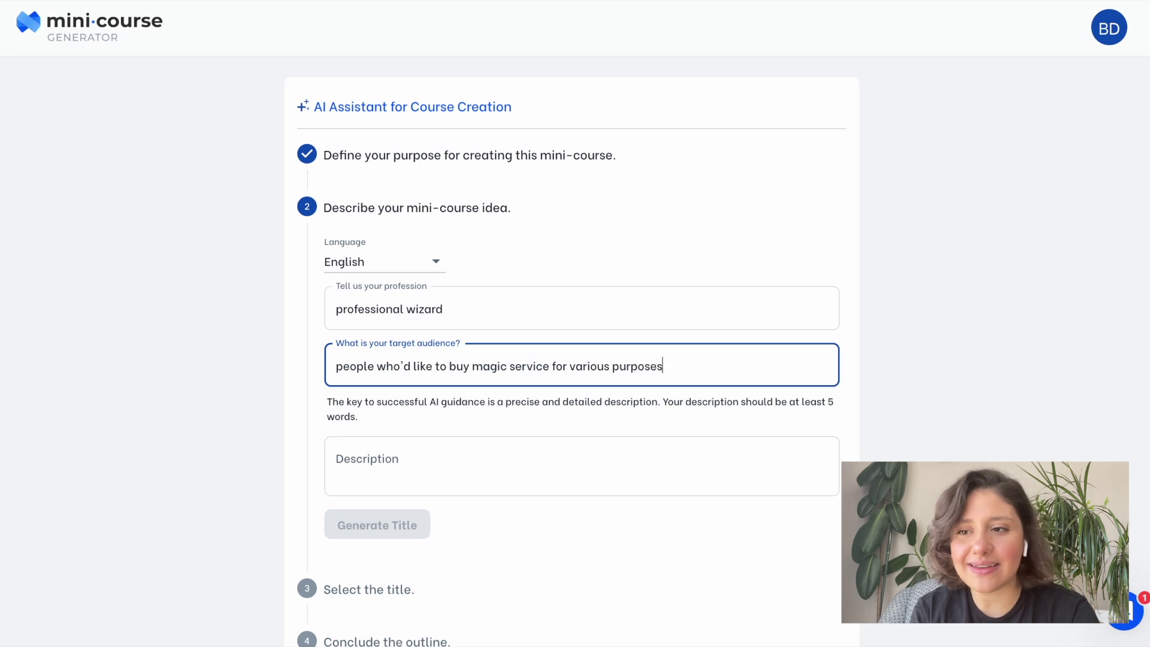
Describe the course as about sensible wizardry and how sorcery can help your daily life.
{"action": "left_click", "coordinate": [431, 467]}
{"action": "type", "text": "a course about the importance of sebs"}
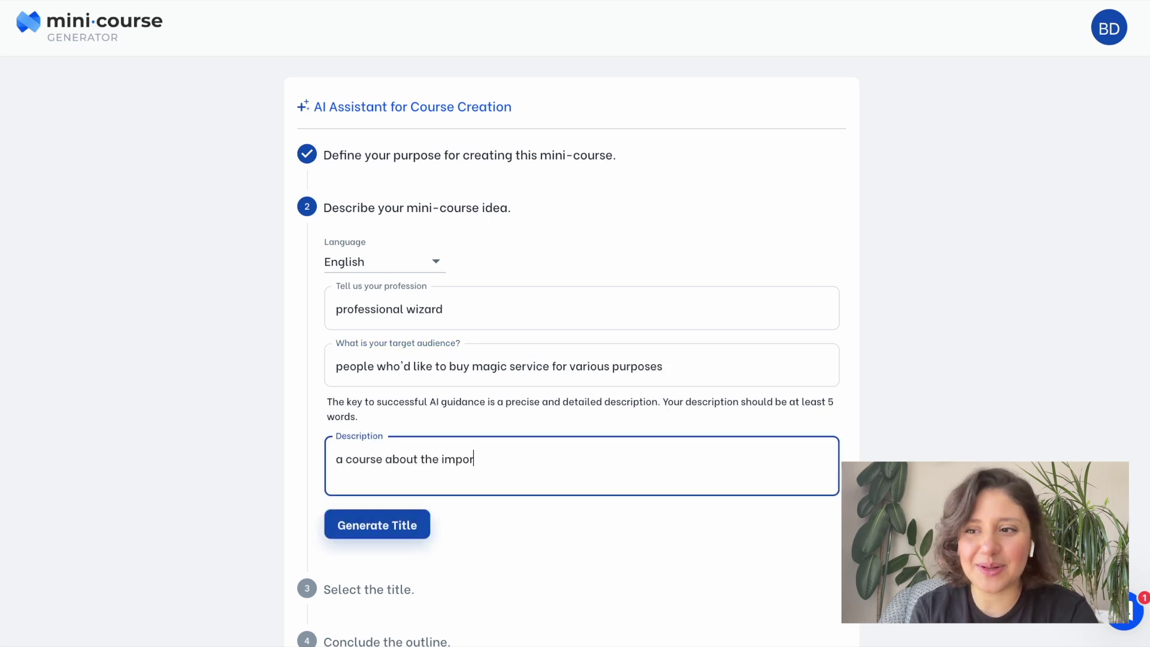
{"action": "key", "text": "BackSpace"}
{"action": "key", "text": "BackSpace"}
{"action": "type", "text": "nsible wizardry and how sorcery can help your "}
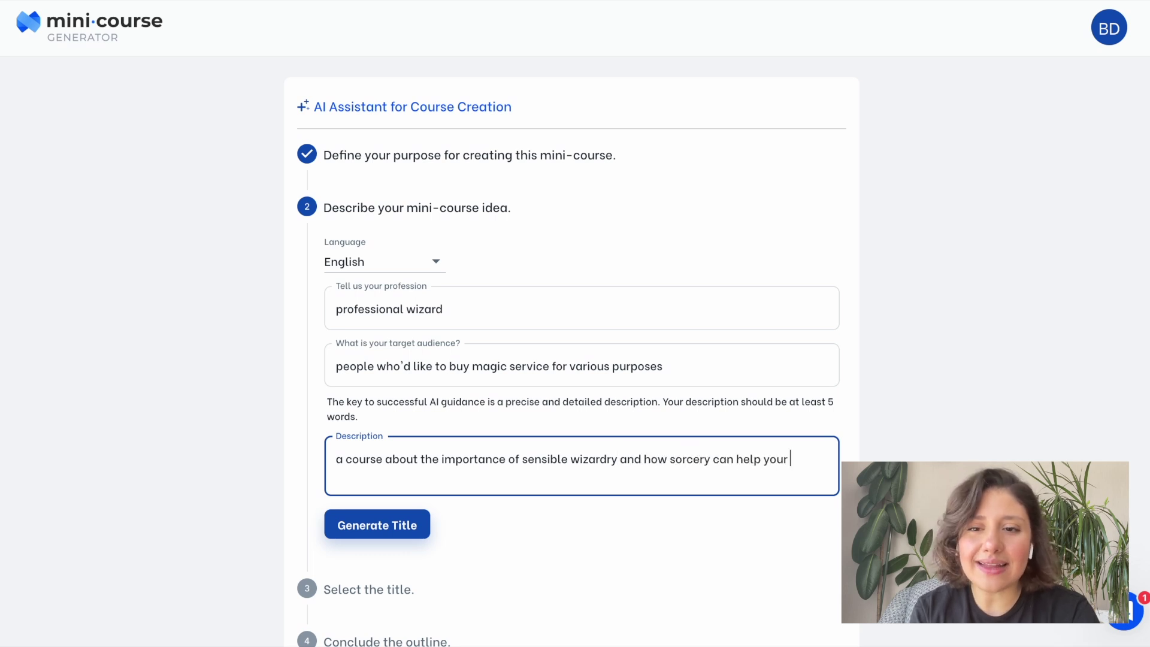
{"action": "type", "text": "daily life"}
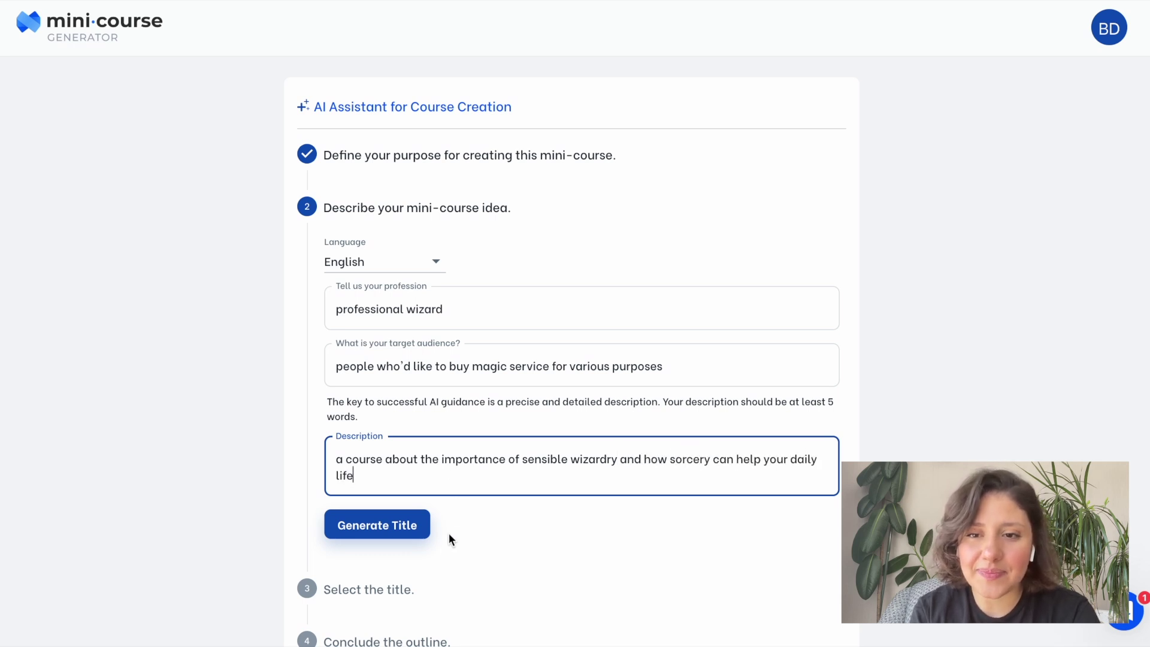
Choose the title 'Practical Sorcery for Everyday Life: Learning to Use Wizardry Wisely' and generate its outline.
{"action": "left_click", "coordinate": [420, 539]}
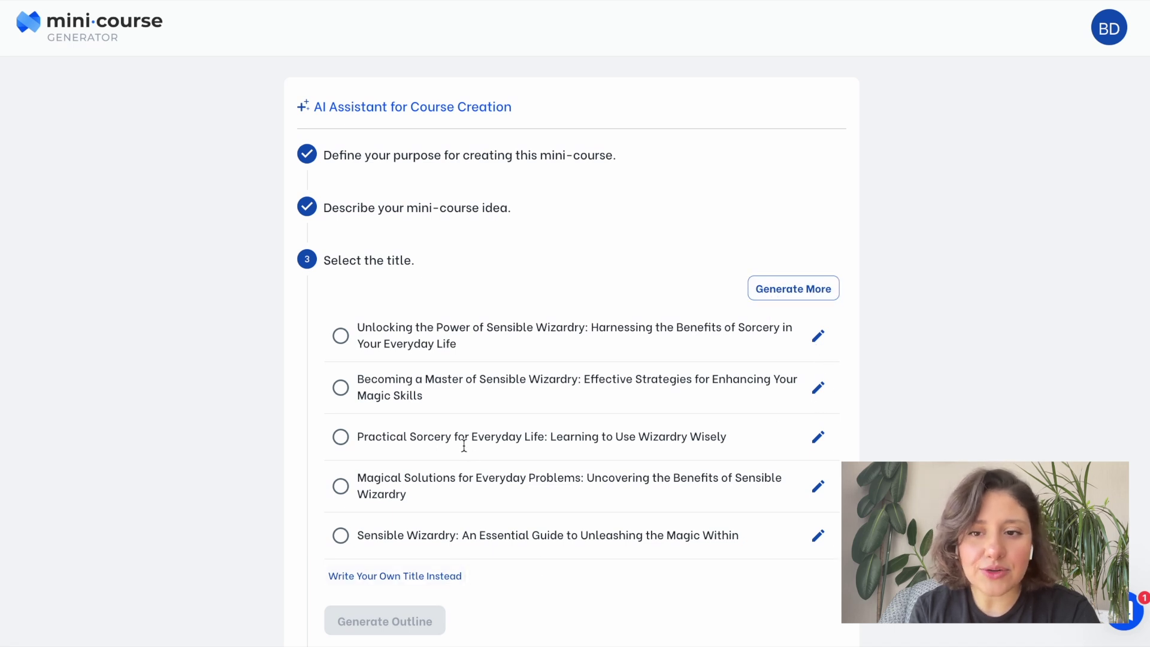
{"action": "left_click", "coordinate": [341, 439]}
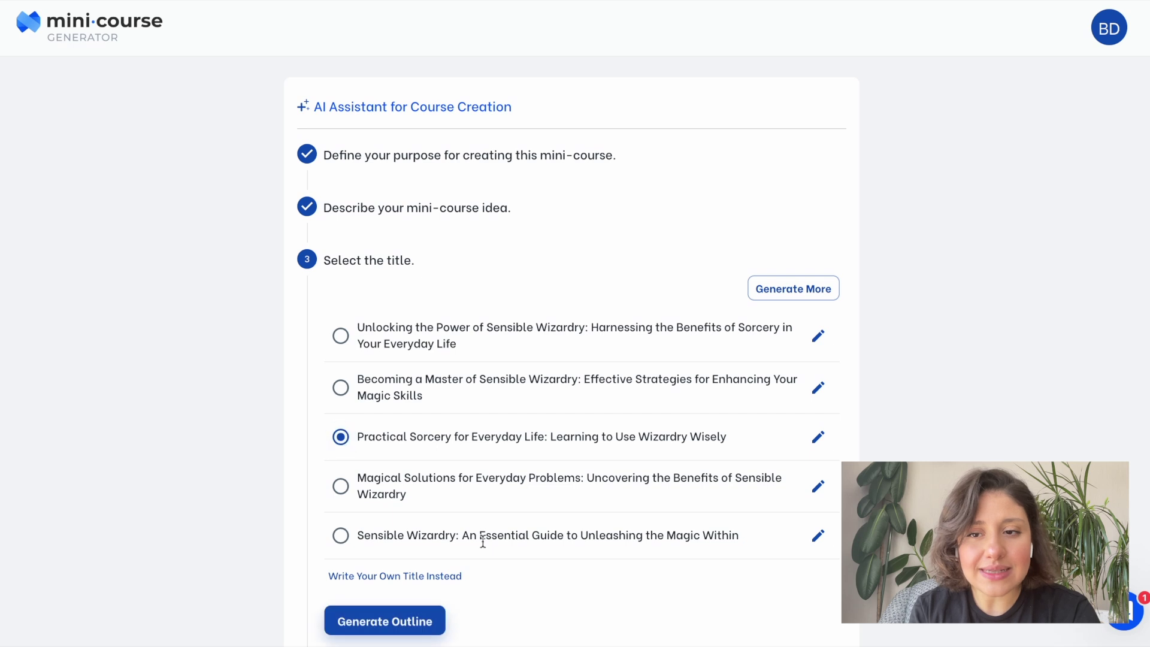
{"action": "left_click", "coordinate": [432, 636]}
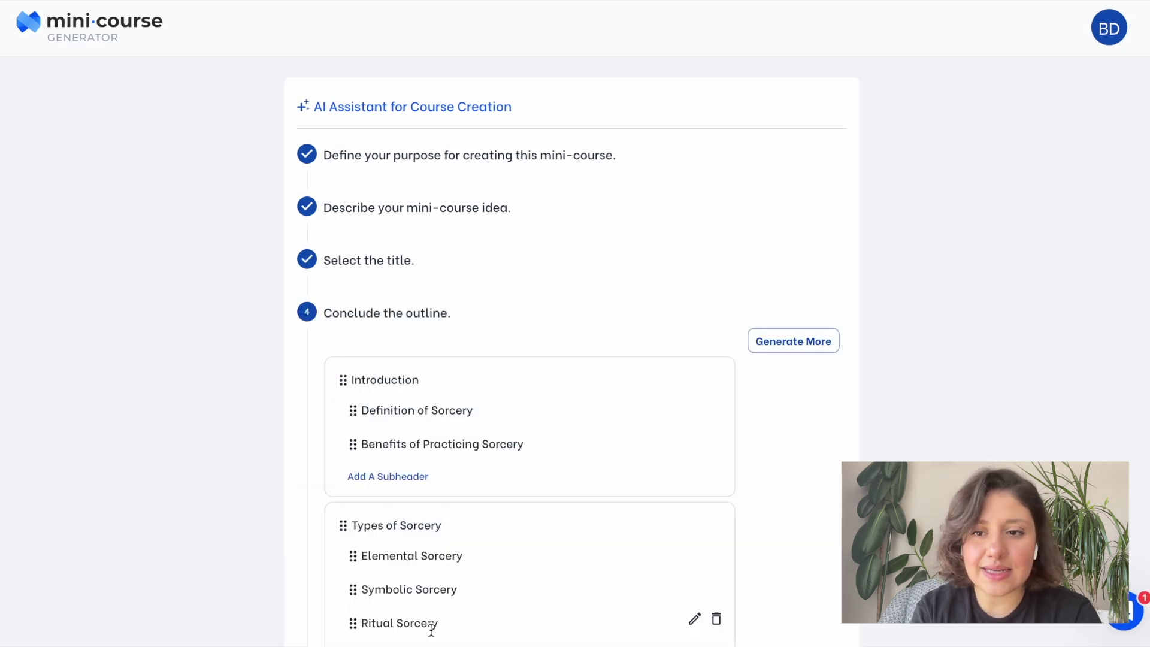
Move the Final Thoughts subheader above Summary in the outline's Conclusion card.
{"action": "scroll", "coordinate": [431, 629], "scroll_direction": "down", "scroll_amount": 2}
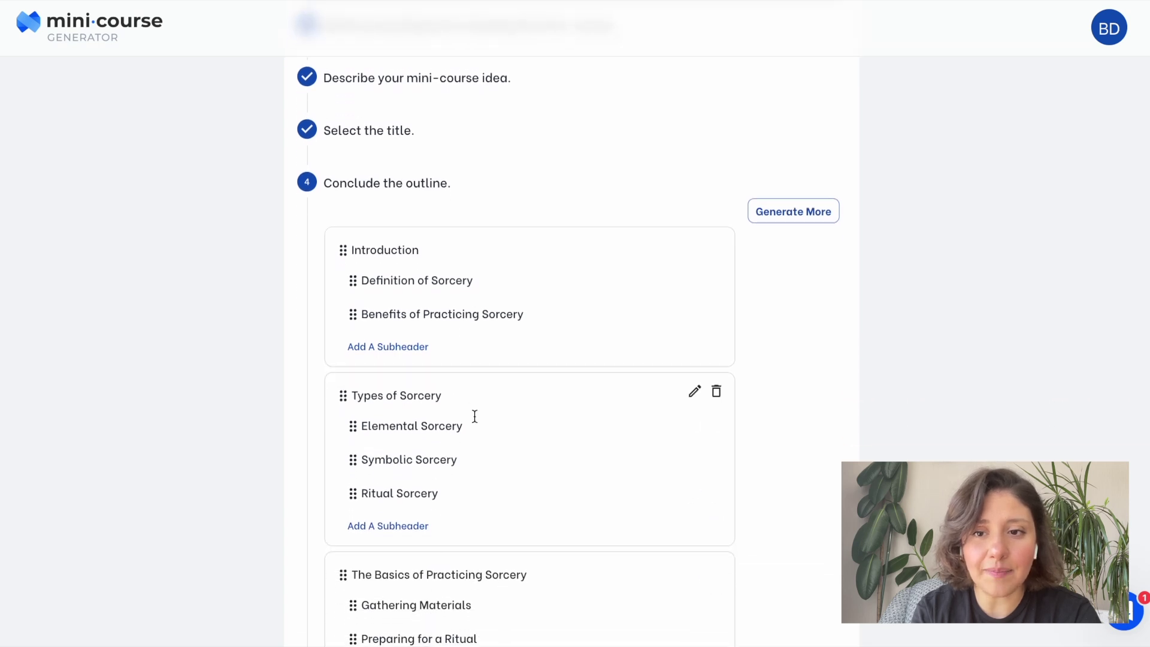
{"action": "scroll", "coordinate": [695, 311], "scroll_direction": "down", "scroll_amount": 3}
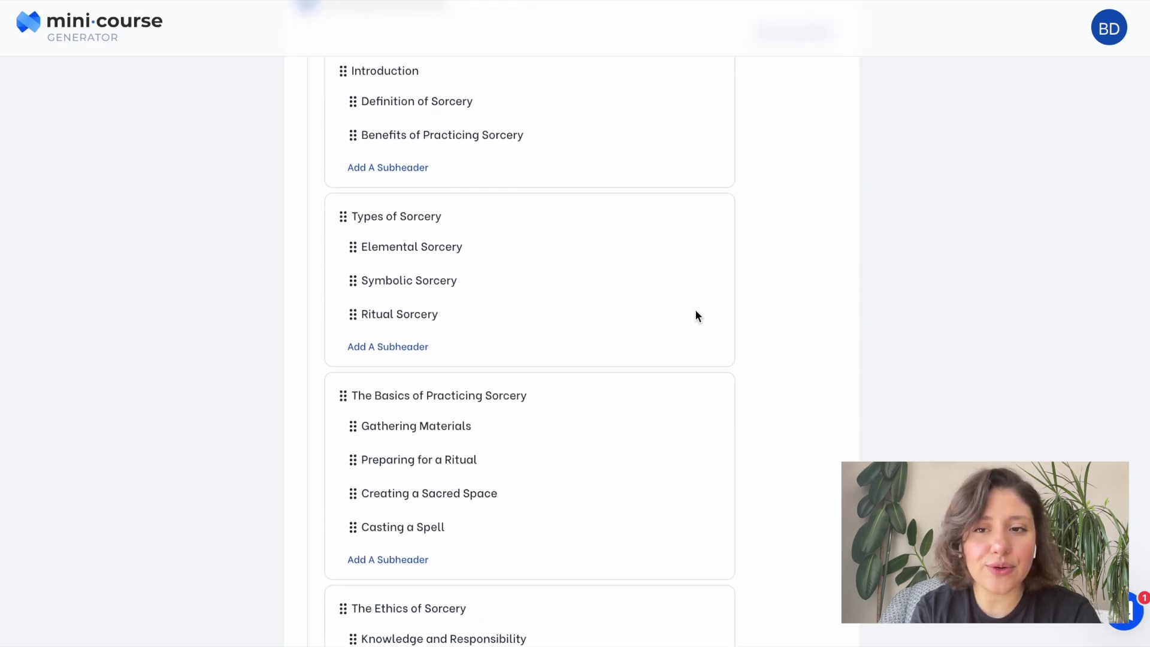
{"action": "scroll", "coordinate": [696, 315], "scroll_direction": "down", "scroll_amount": 4}
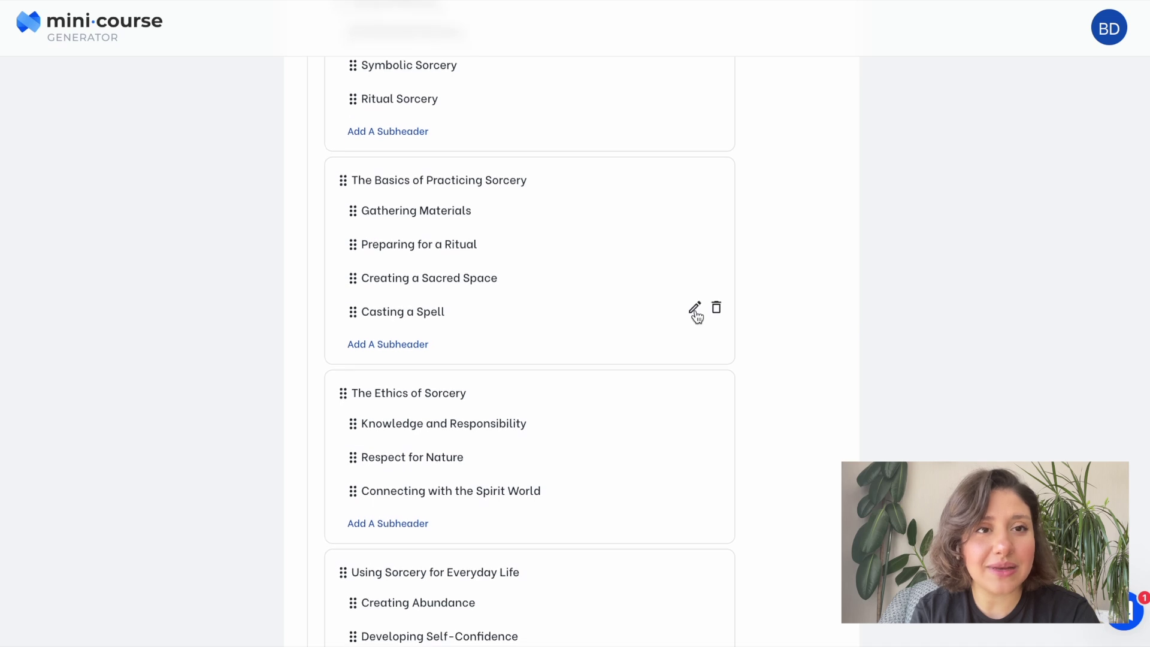
{"action": "scroll", "coordinate": [697, 317], "scroll_direction": "down", "scroll_amount": 5}
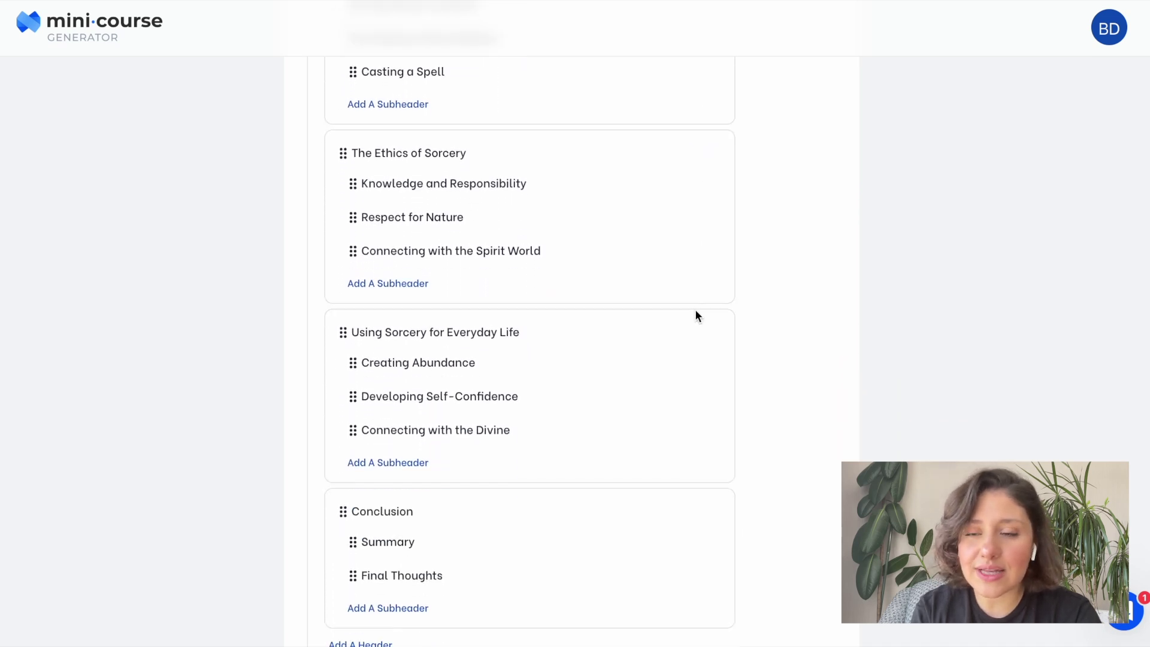
{"action": "scroll", "coordinate": [696, 311], "scroll_direction": "down", "scroll_amount": 1}
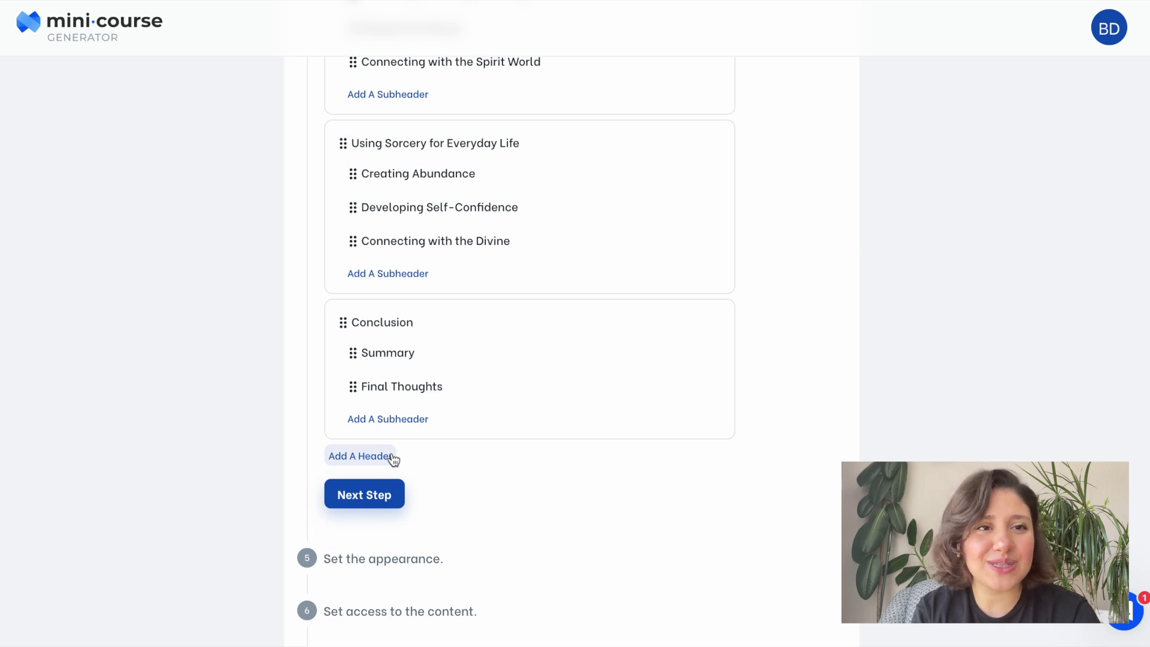
{"action": "mouse_move", "coordinate": [705, 383]}
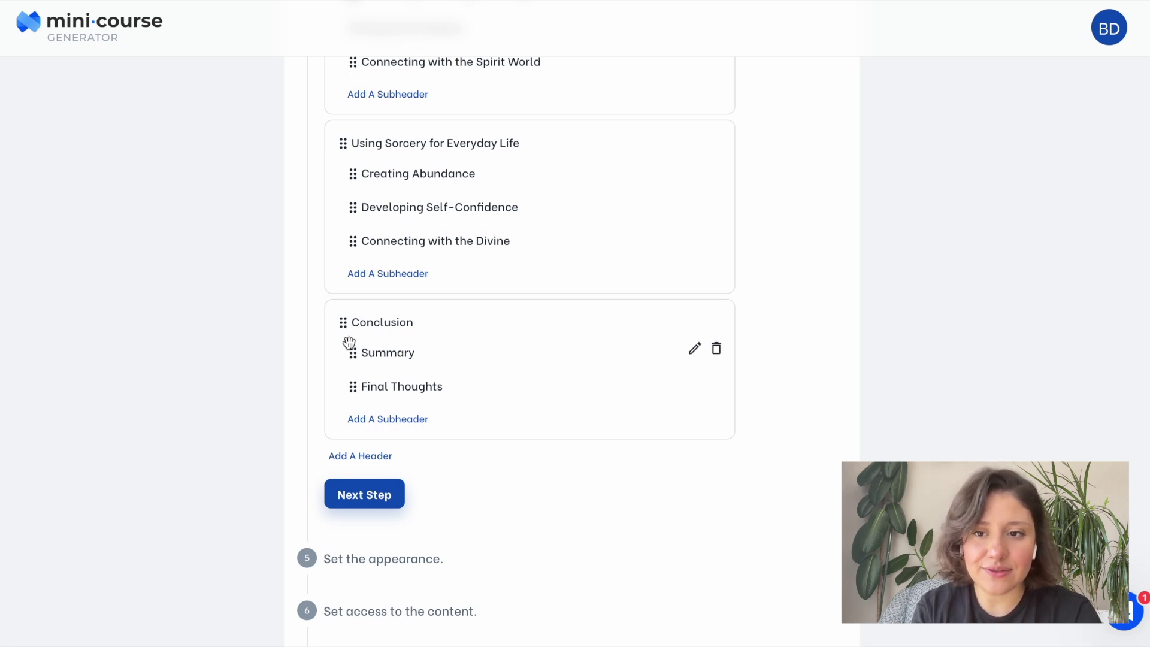
{"action": "left_click_drag", "start_coordinate": [351, 386], "coordinate": [361, 350]}
{"action": "scroll", "coordinate": [405, 358], "scroll_direction": "up", "scroll_amount": 2}
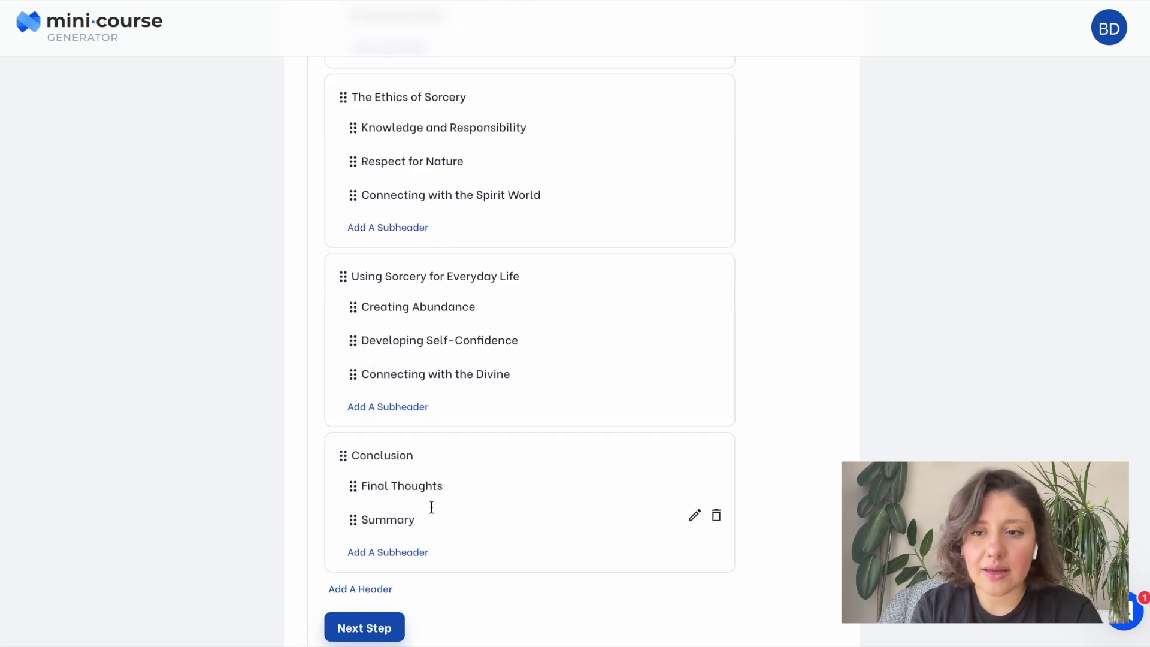
{"action": "scroll", "coordinate": [431, 507], "scroll_direction": "down", "scroll_amount": 1}
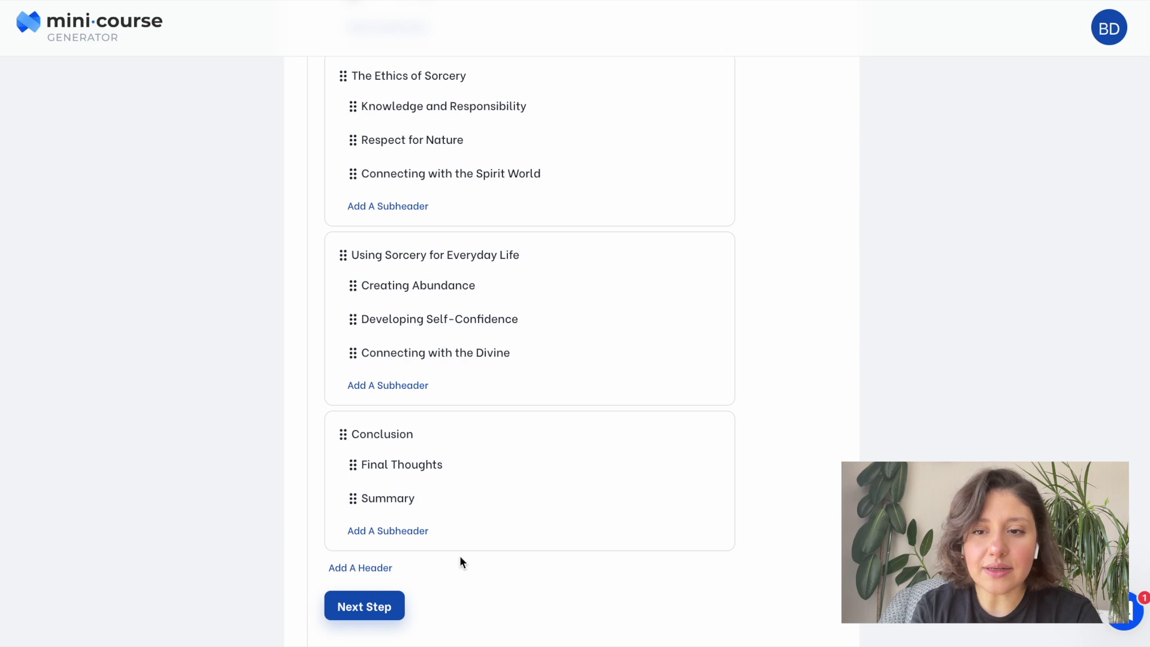
{"action": "scroll", "coordinate": [460, 561], "scroll_direction": "down", "scroll_amount": 2}
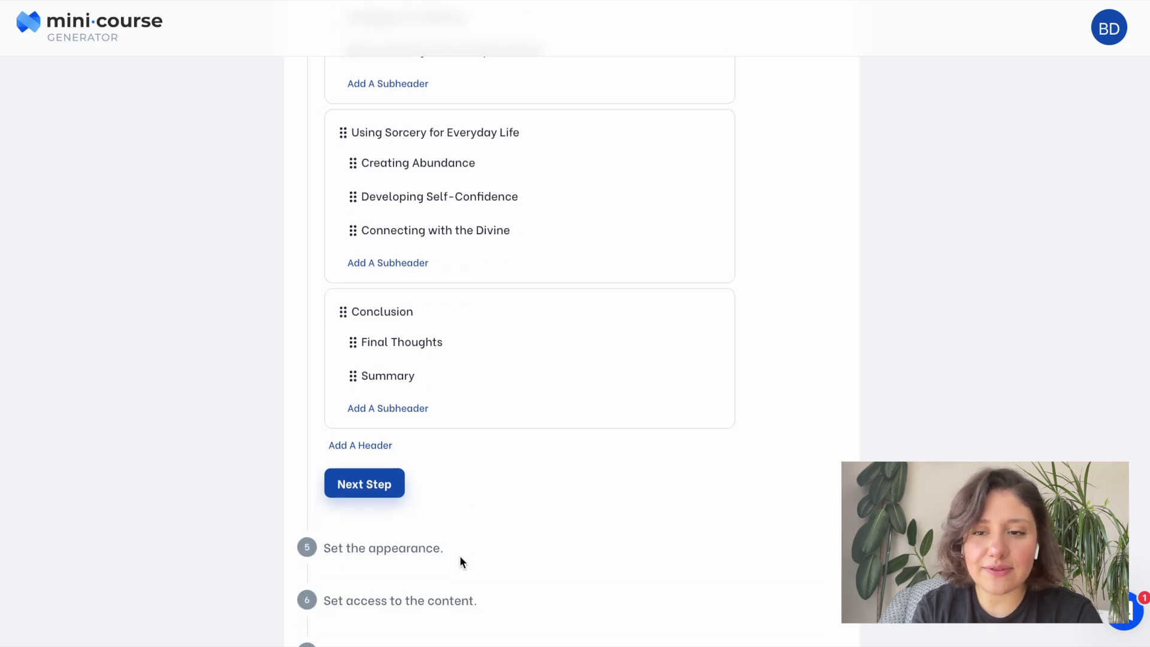
Accept the outline and give the course the Watercolor theme.
{"action": "left_click", "coordinate": [389, 488]}
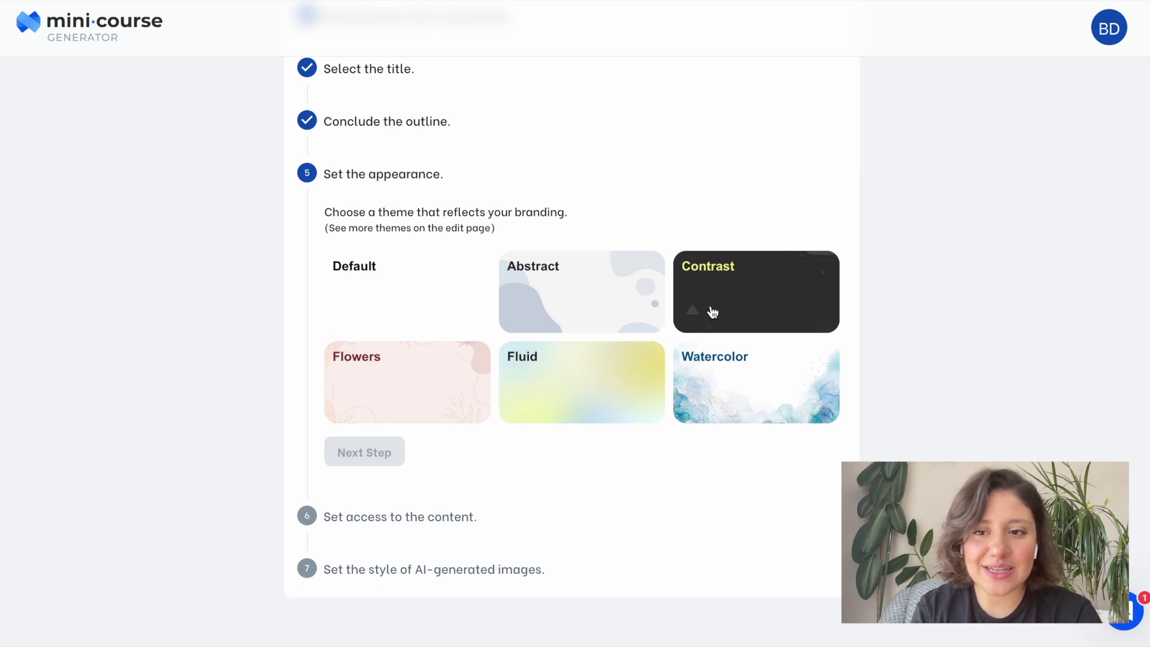
{"action": "left_click", "coordinate": [605, 406]}
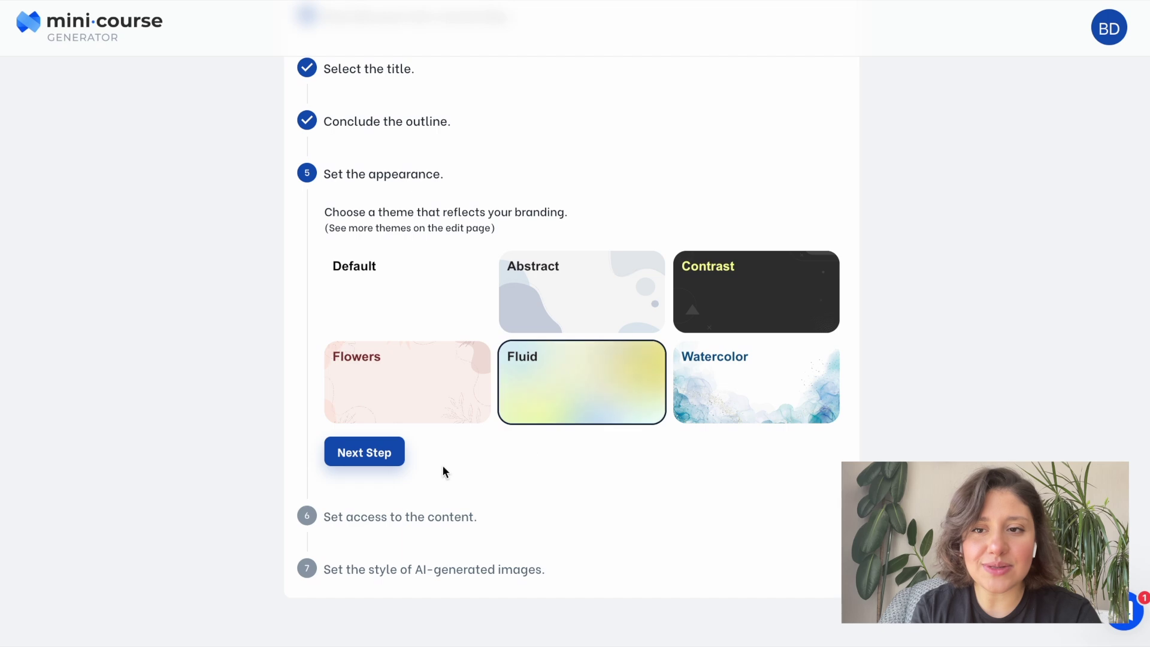
{"action": "left_click", "coordinate": [727, 412]}
{"action": "left_click", "coordinate": [379, 457]}
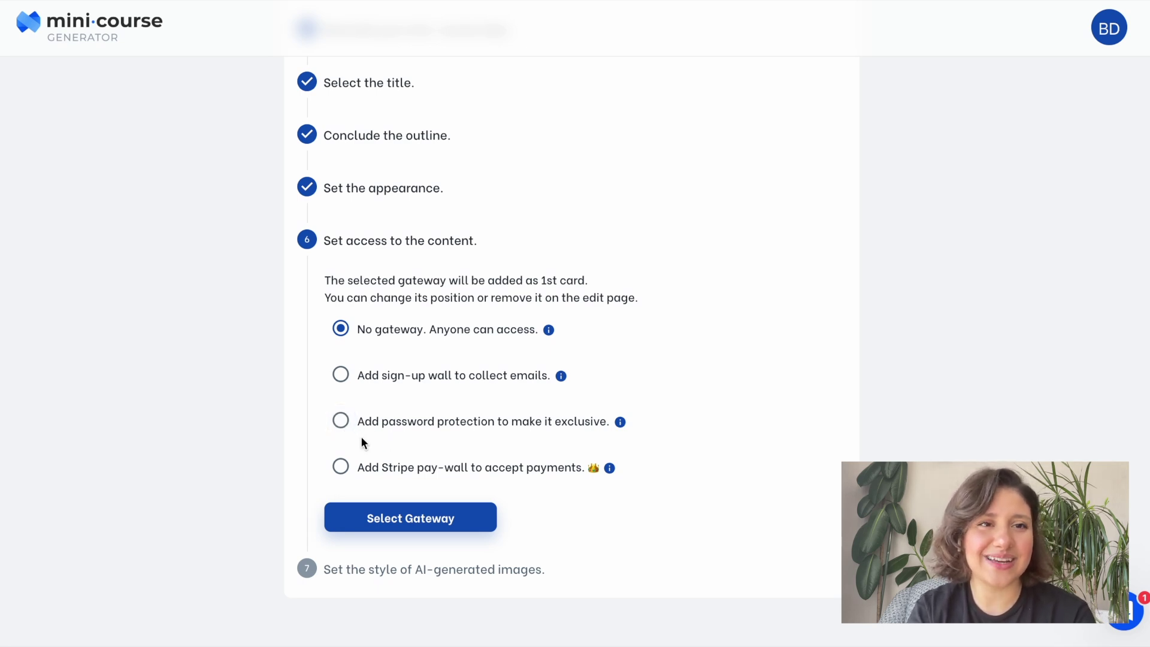
Protect the course with a password and confirm it as the access gateway.
{"action": "left_click", "coordinate": [343, 424]}
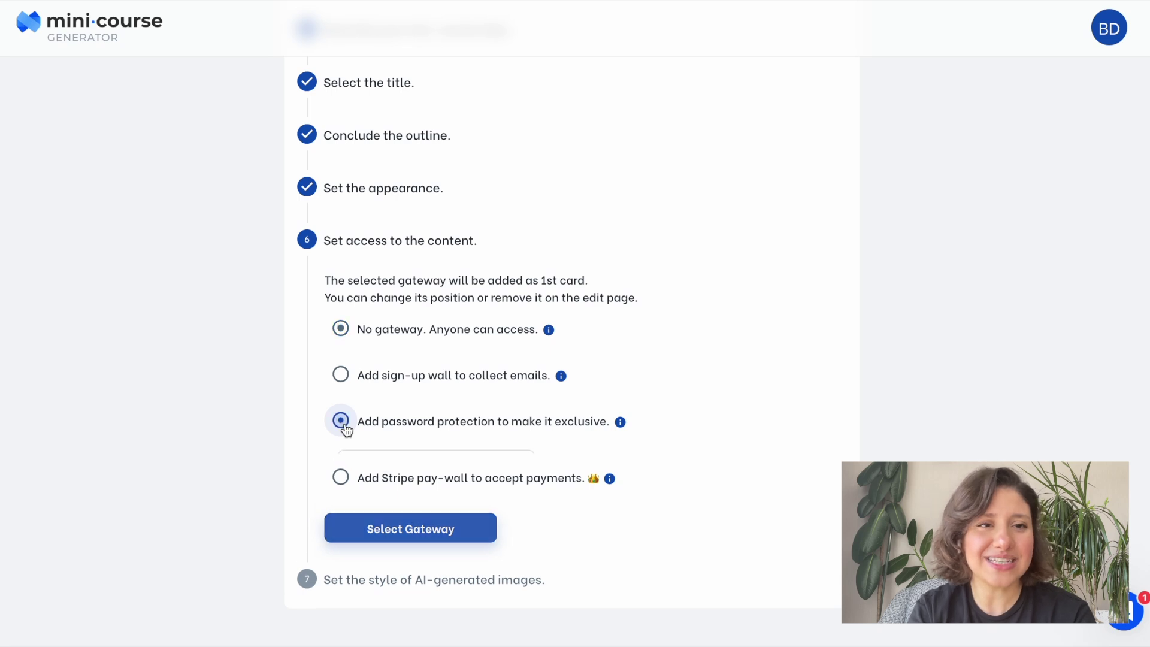
{"action": "left_click", "coordinate": [386, 469]}
{"action": "type", "text": "Ma"}
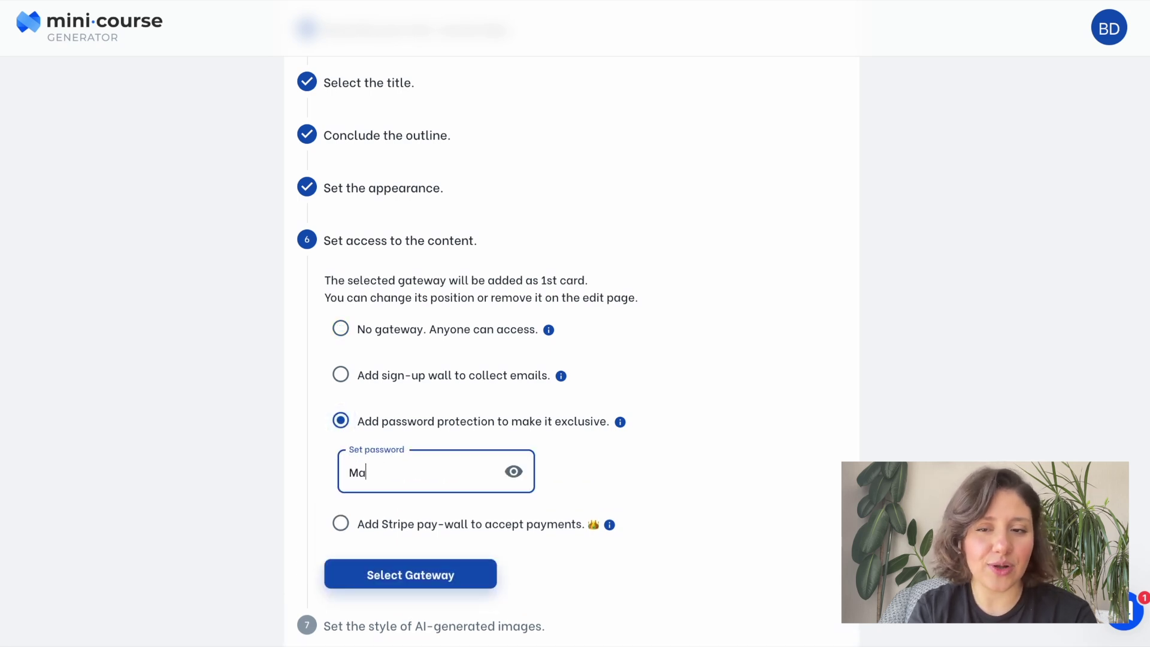
{"action": "type", "text": "gic123**"}
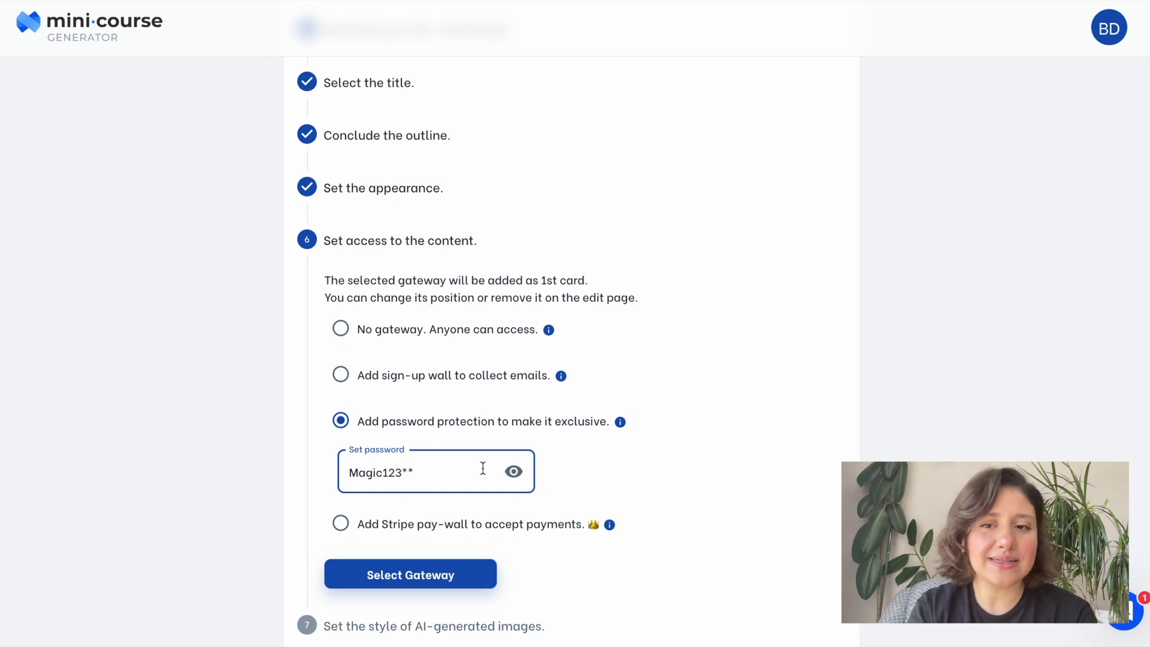
{"action": "left_click", "coordinate": [562, 483]}
{"action": "left_click", "coordinate": [483, 585]}
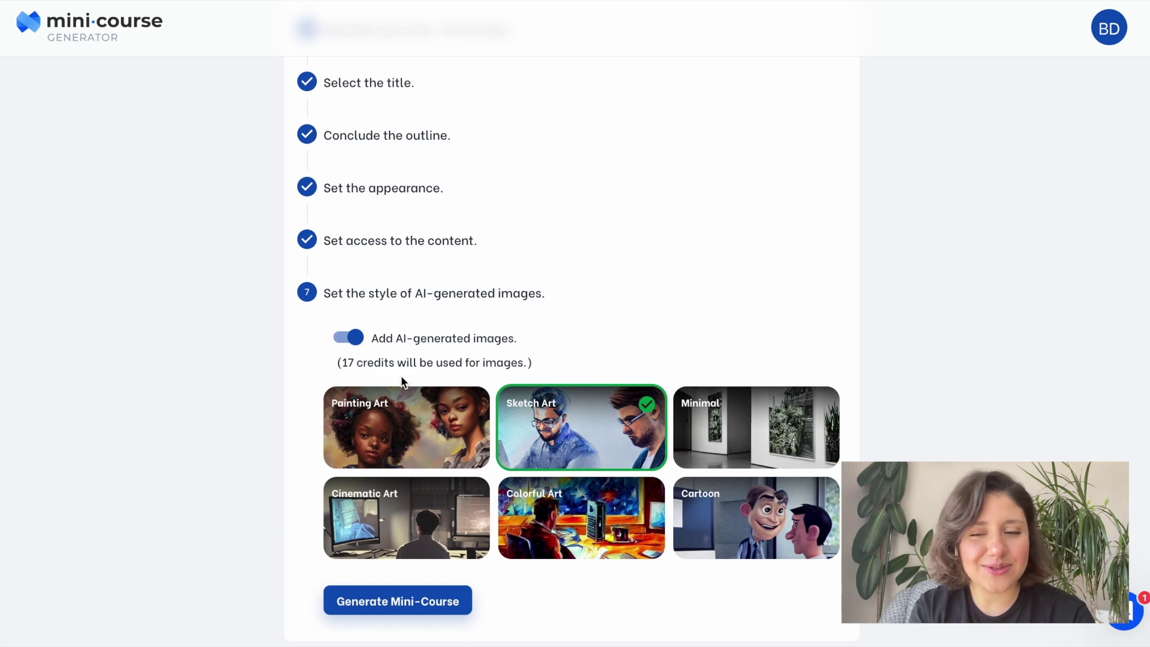
Keep AI images on in Colorful Art style, generate the mini-course and open it for editing.
{"action": "left_click", "coordinate": [351, 342]}
{"action": "left_click", "coordinate": [351, 342]}
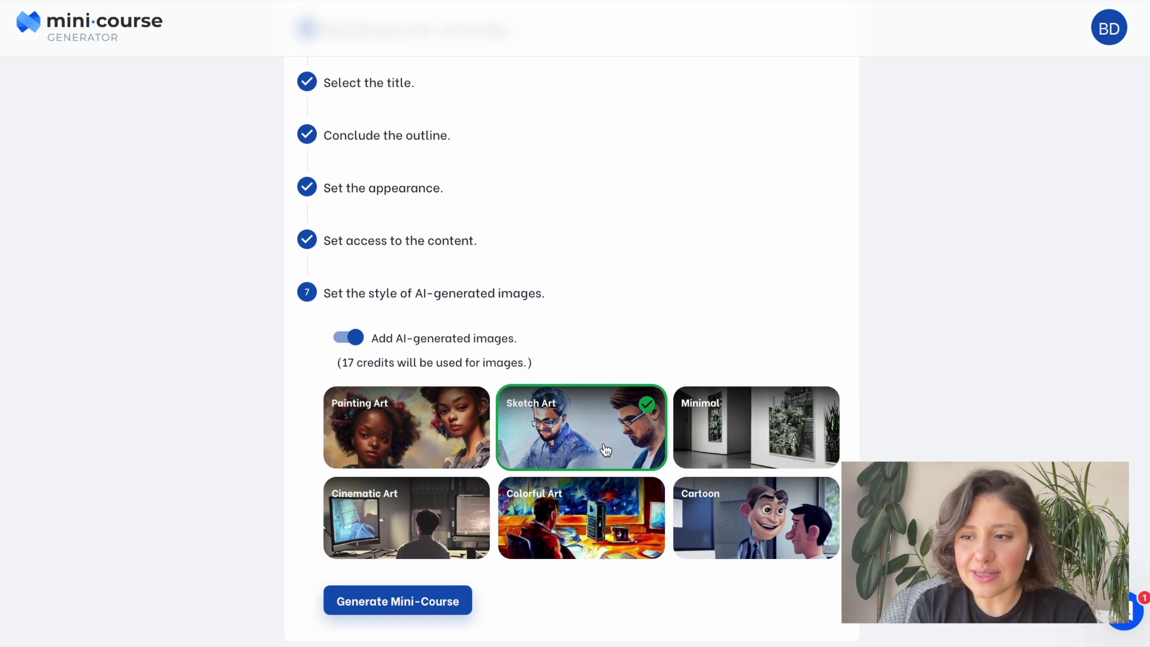
{"action": "left_click", "coordinate": [563, 530]}
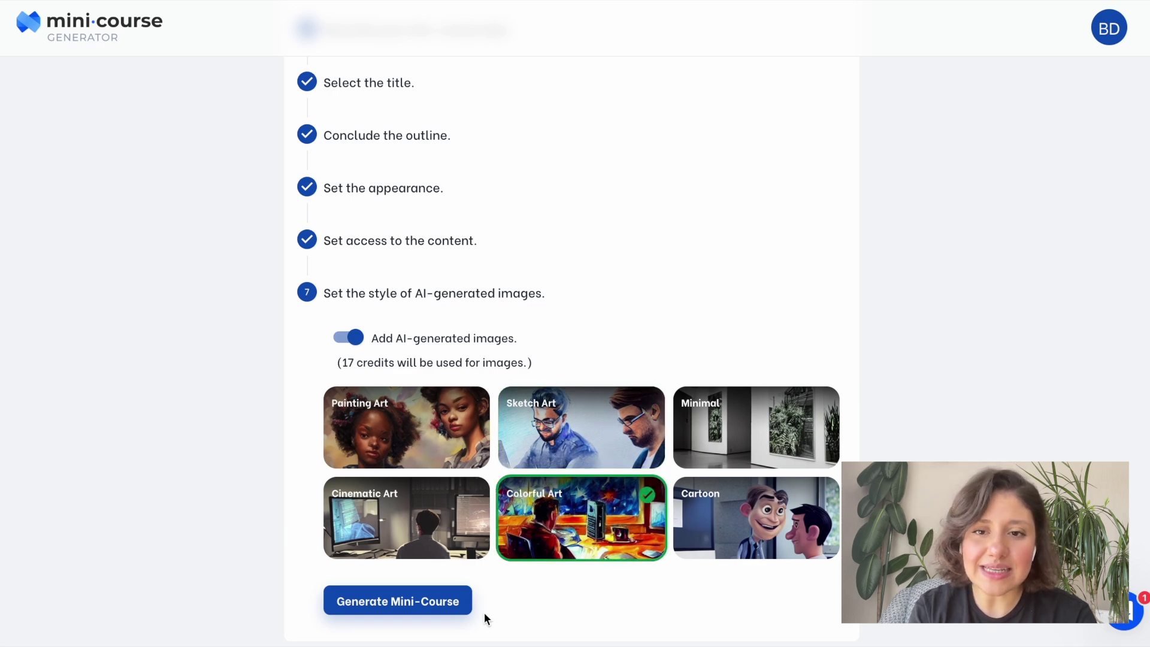
{"action": "left_click", "coordinate": [459, 609]}
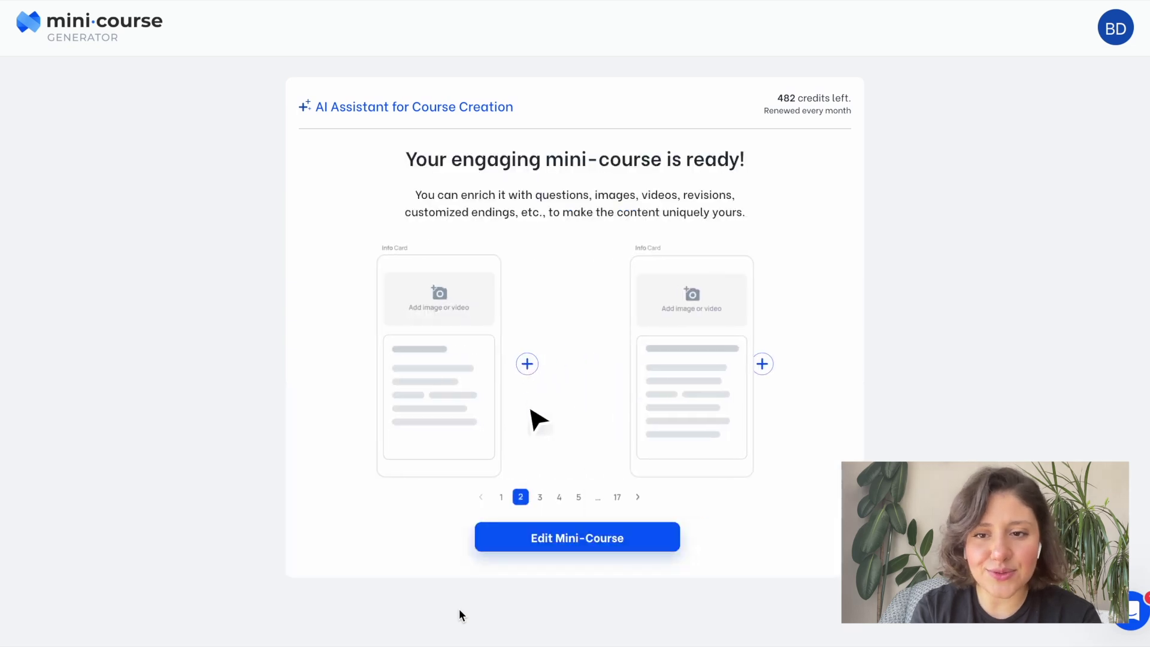
{"action": "left_click", "coordinate": [550, 547]}
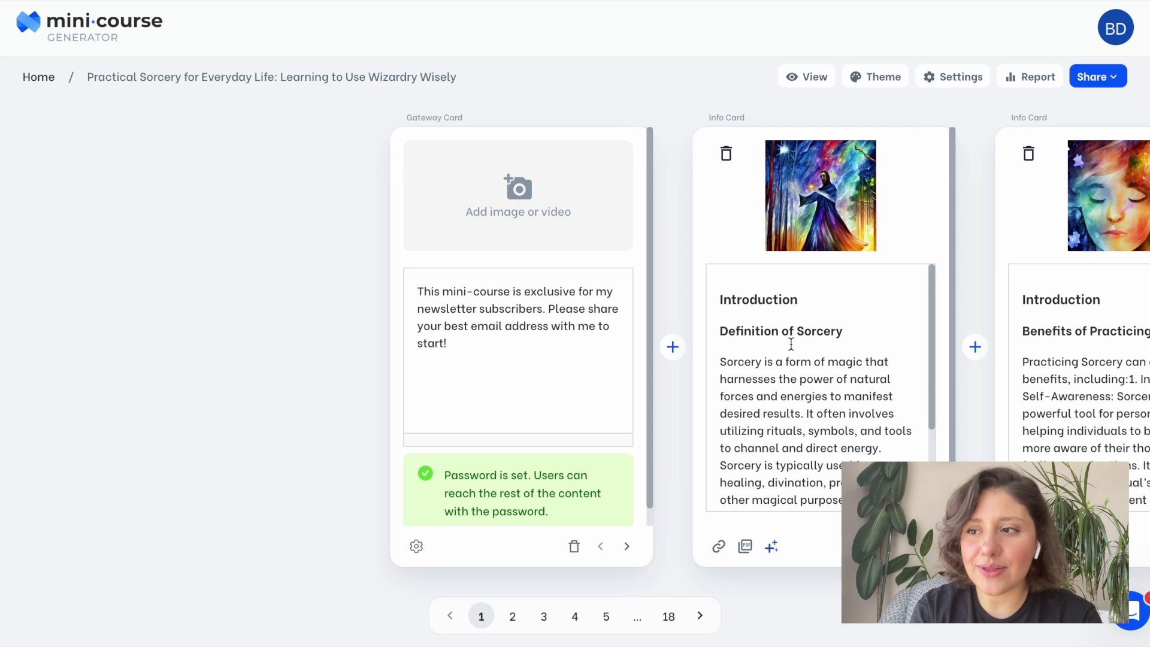
Browse the course cards in the editor and return to the second card.
{"action": "left_click", "coordinate": [545, 616]}
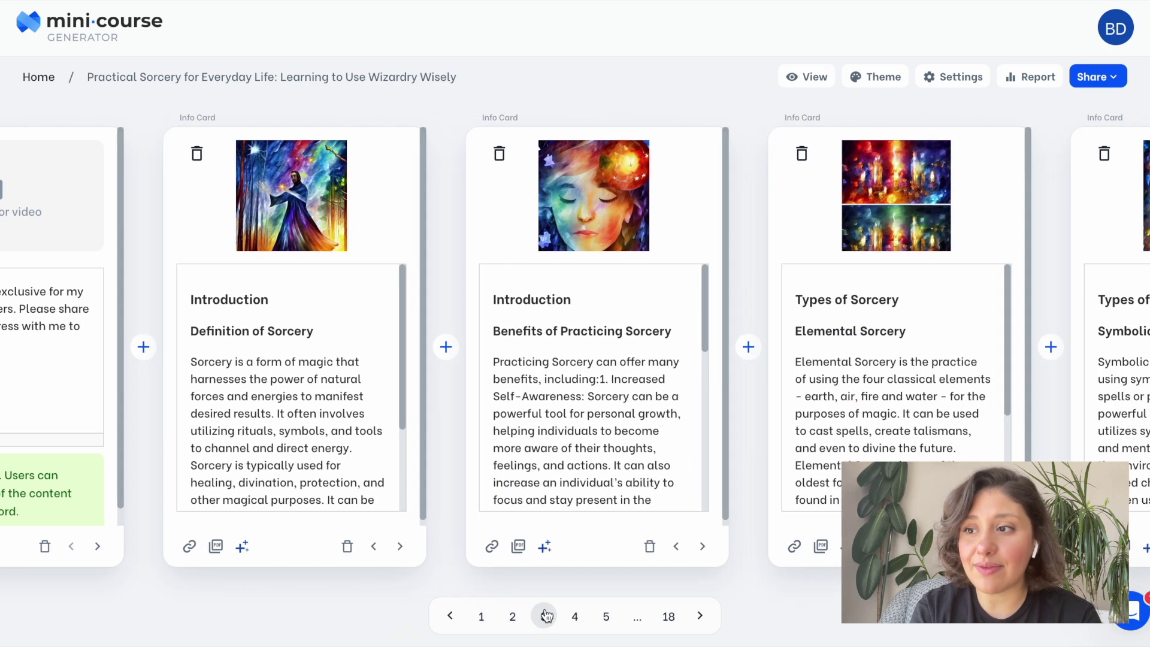
{"action": "left_click", "coordinate": [1027, 359]}
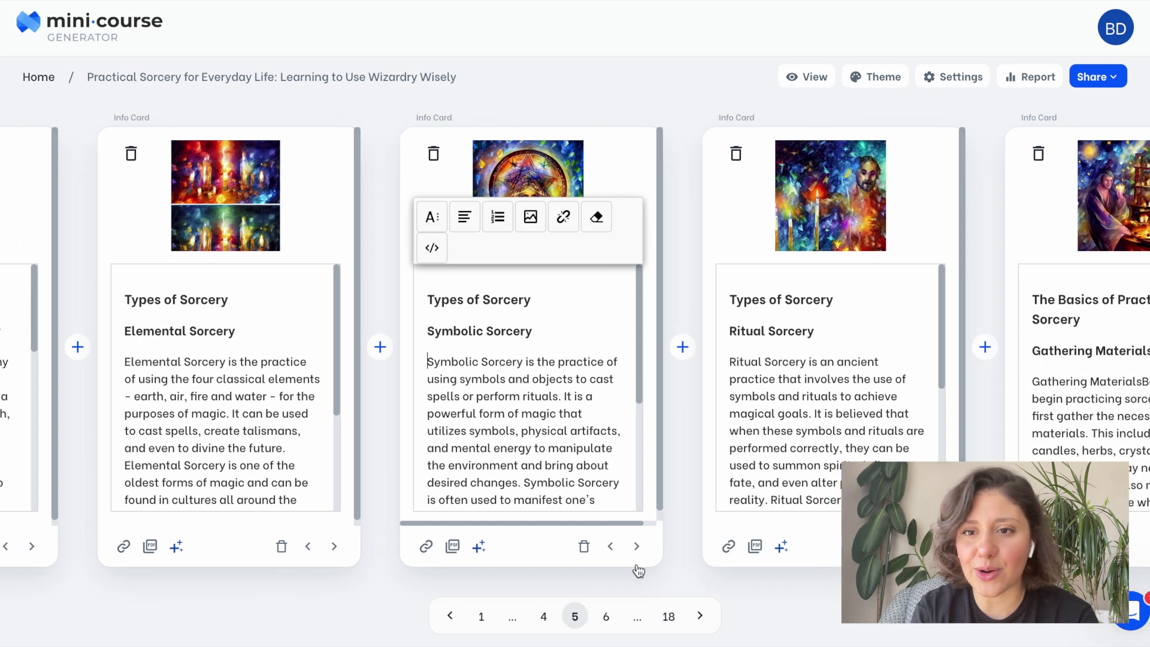
{"action": "left_click", "coordinate": [544, 623]}
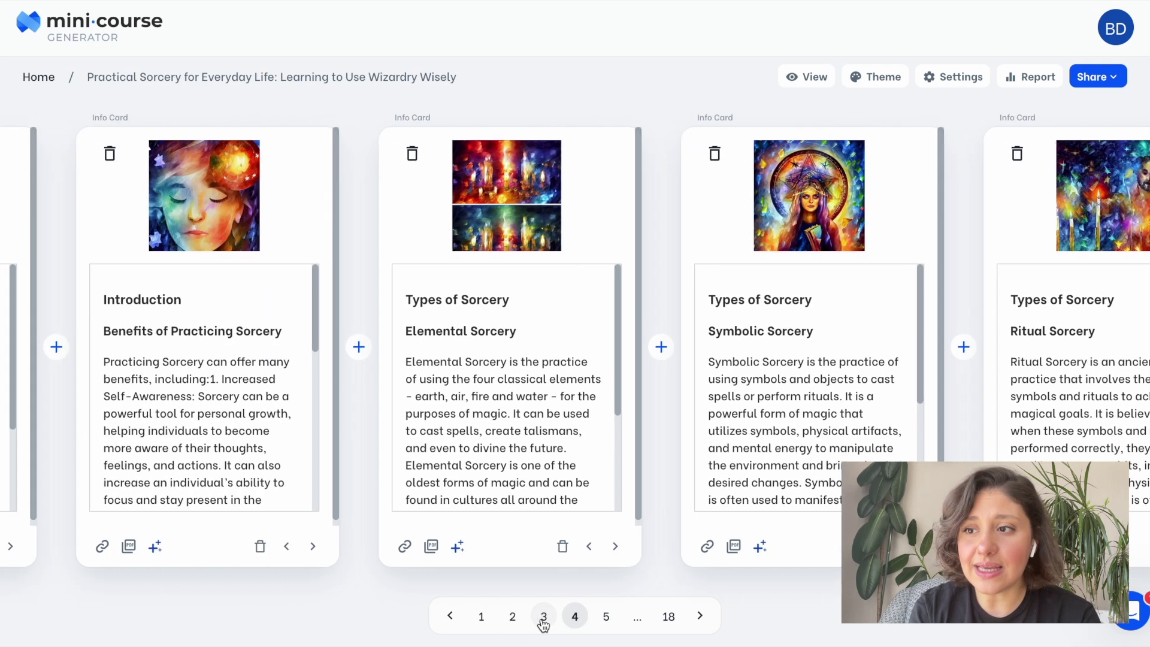
{"action": "left_click", "coordinate": [512, 616]}
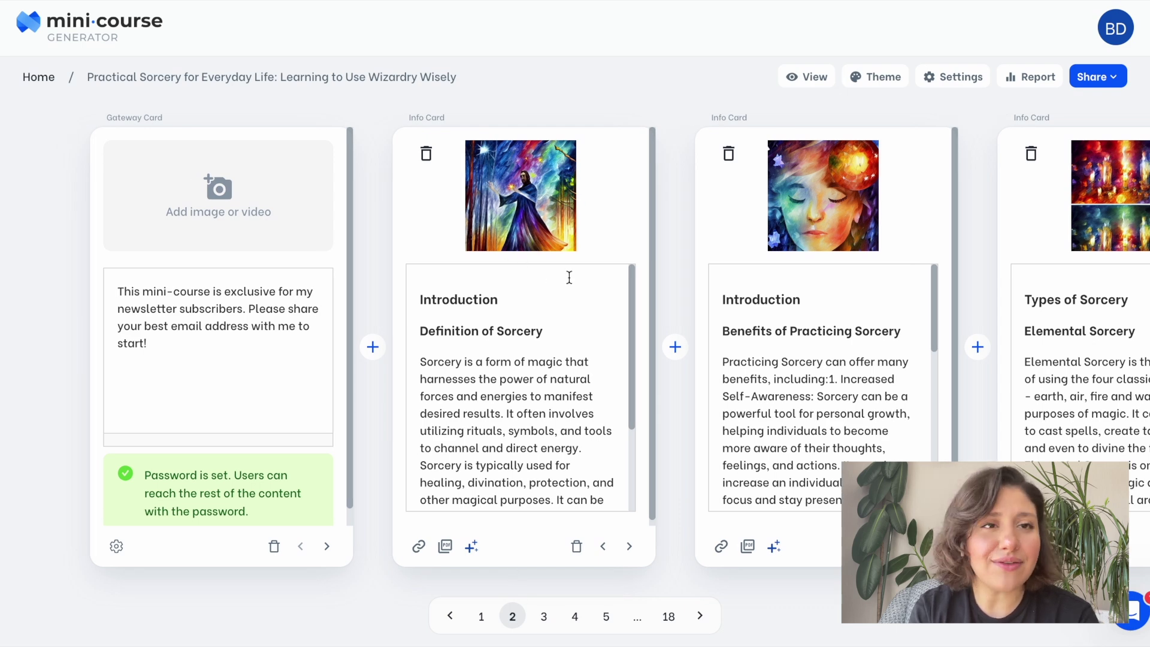
Add a colourful AI image generated from the gateway card's text to the gateway card.
{"action": "left_click", "coordinate": [251, 224]}
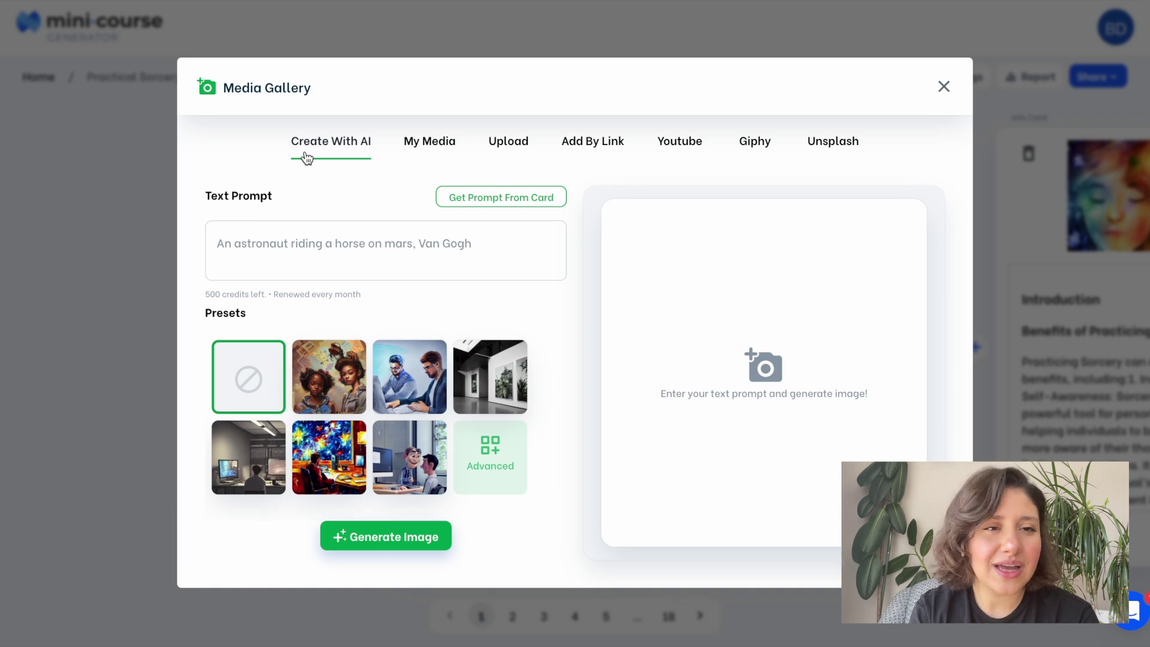
{"action": "left_click", "coordinate": [293, 254]}
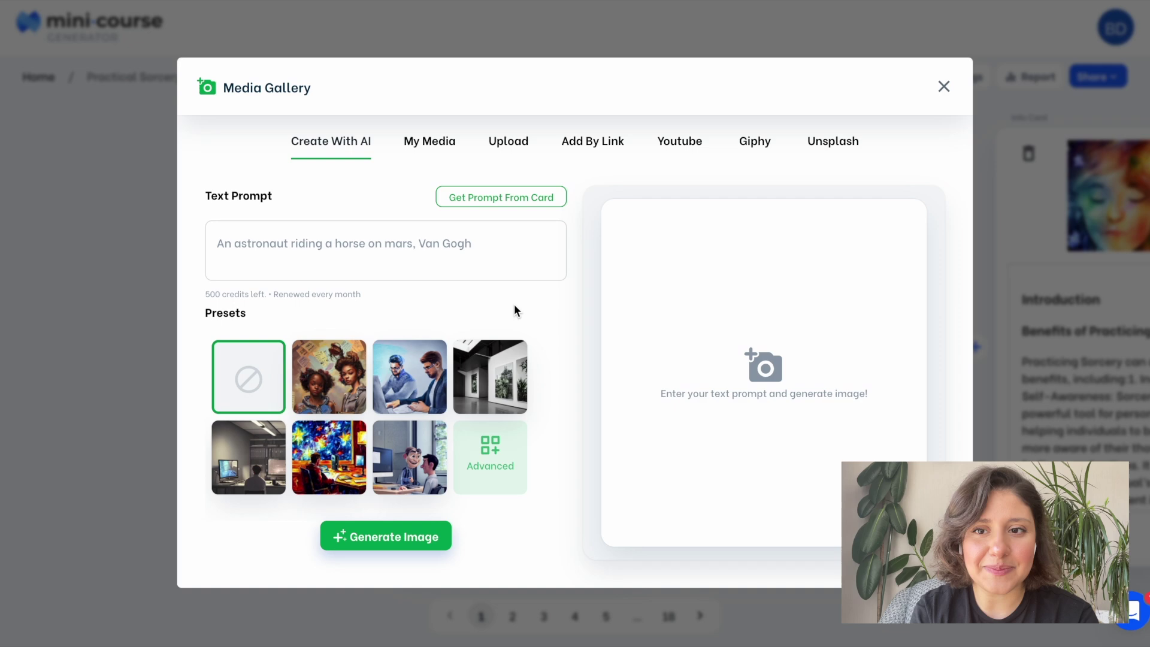
{"action": "left_click", "coordinate": [519, 198]}
{"action": "left_click", "coordinate": [352, 486]}
{"action": "left_click", "coordinate": [375, 550]}
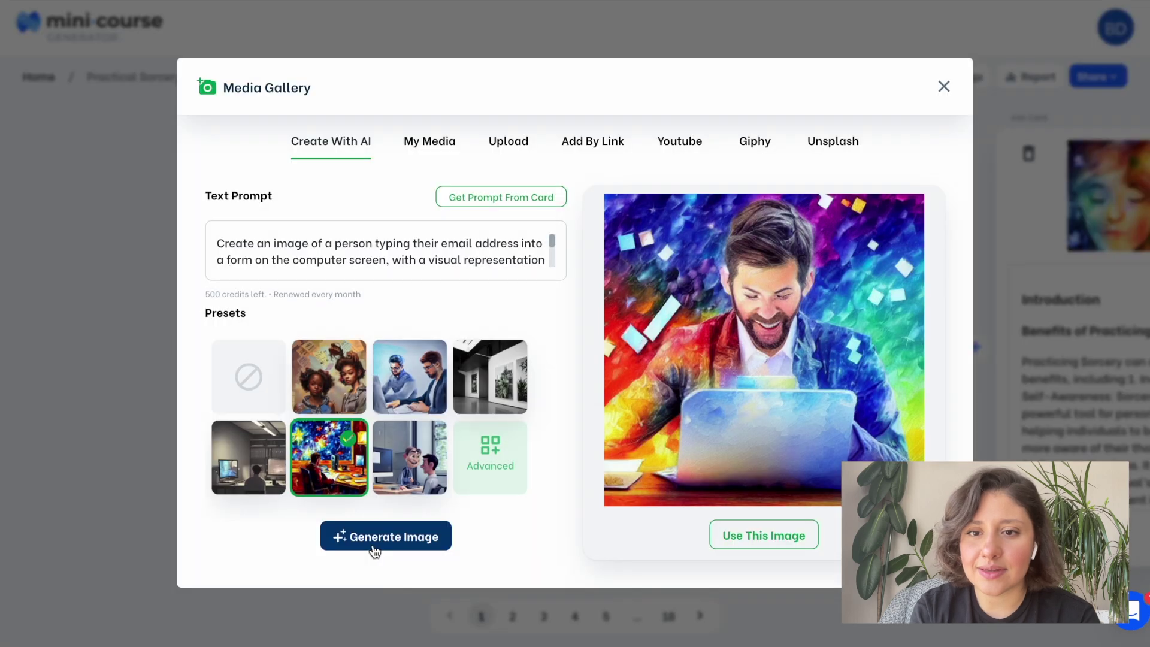
{"action": "left_click", "coordinate": [791, 550]}
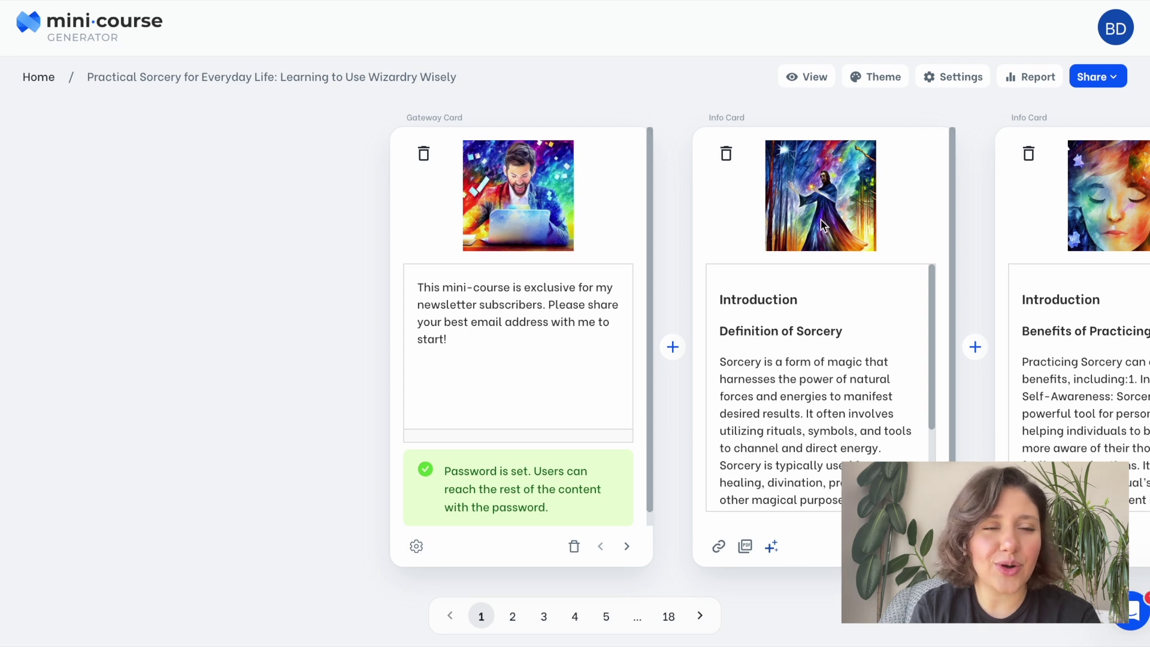
Cancel deleting the Definition of Sorcery card, then bring up AI writing actions for the Benefits card.
{"action": "left_click", "coordinate": [726, 154]}
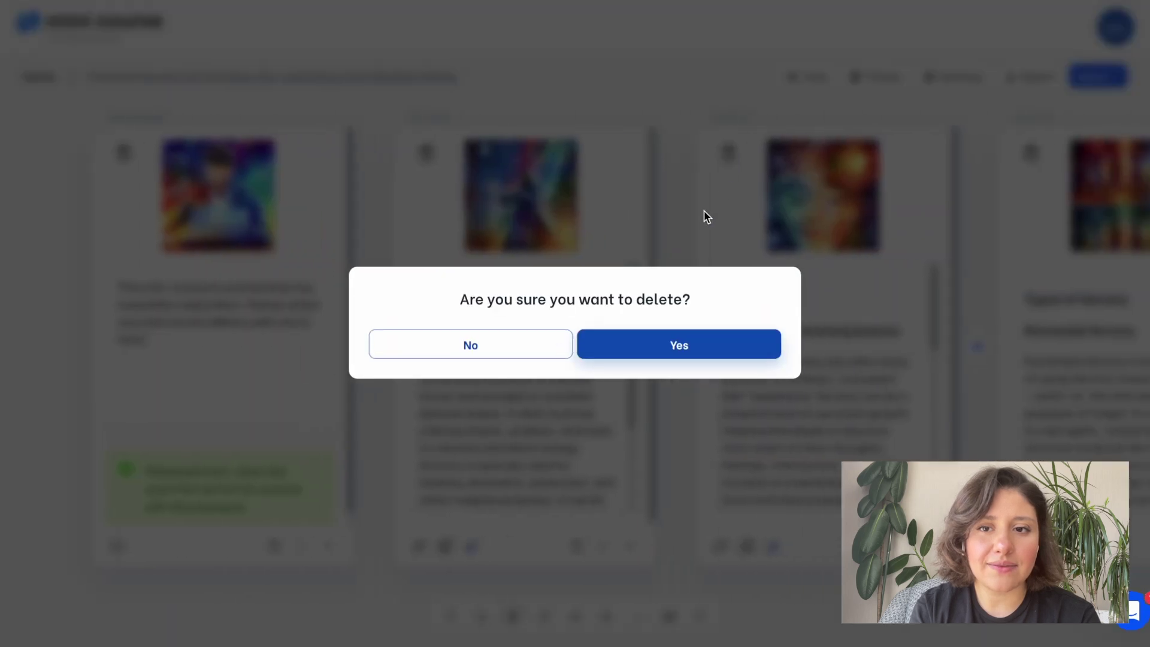
{"action": "left_click", "coordinate": [540, 354]}
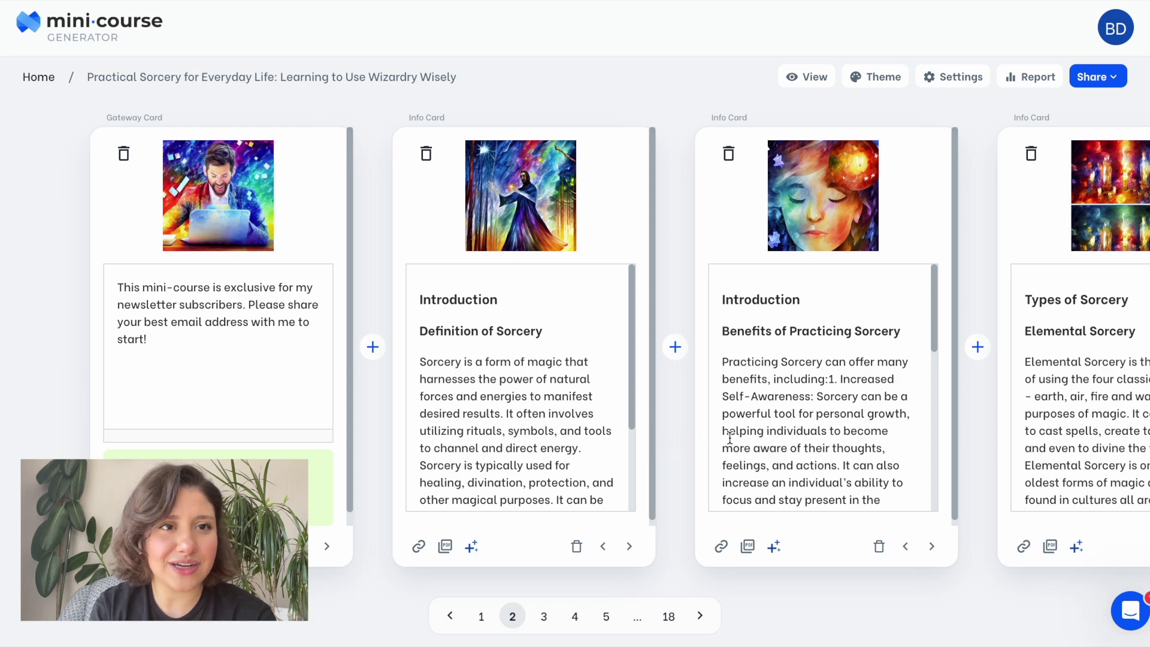
{"action": "scroll", "coordinate": [854, 453], "scroll_direction": "down", "scroll_amount": 6}
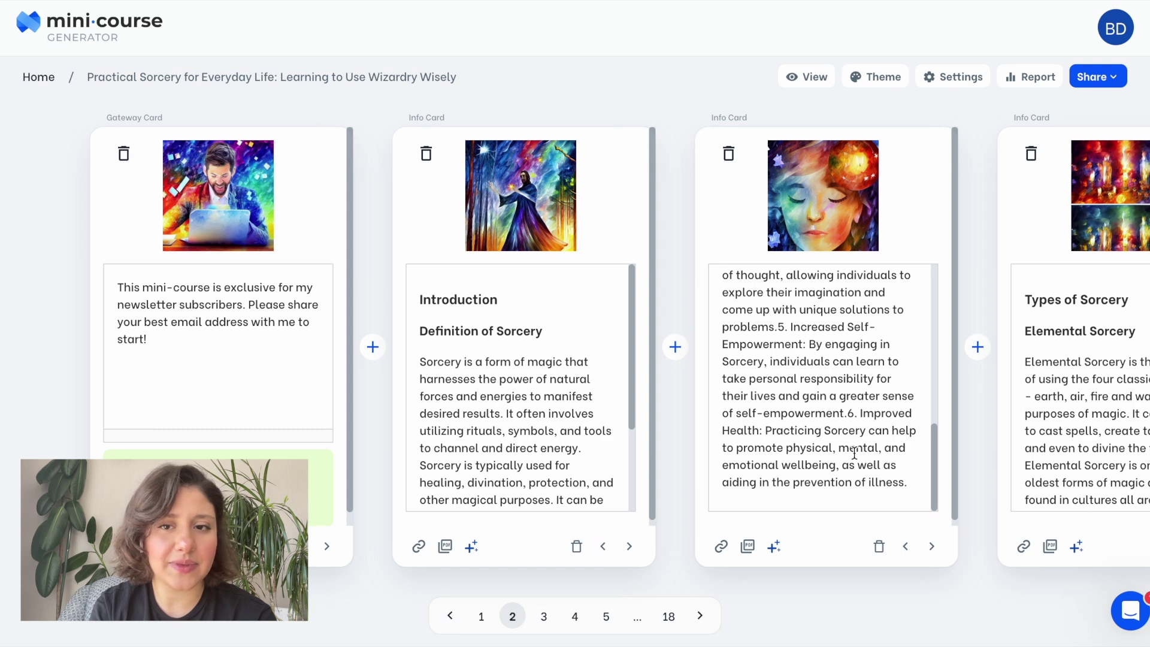
{"action": "scroll", "coordinate": [854, 454], "scroll_direction": "up", "scroll_amount": 6}
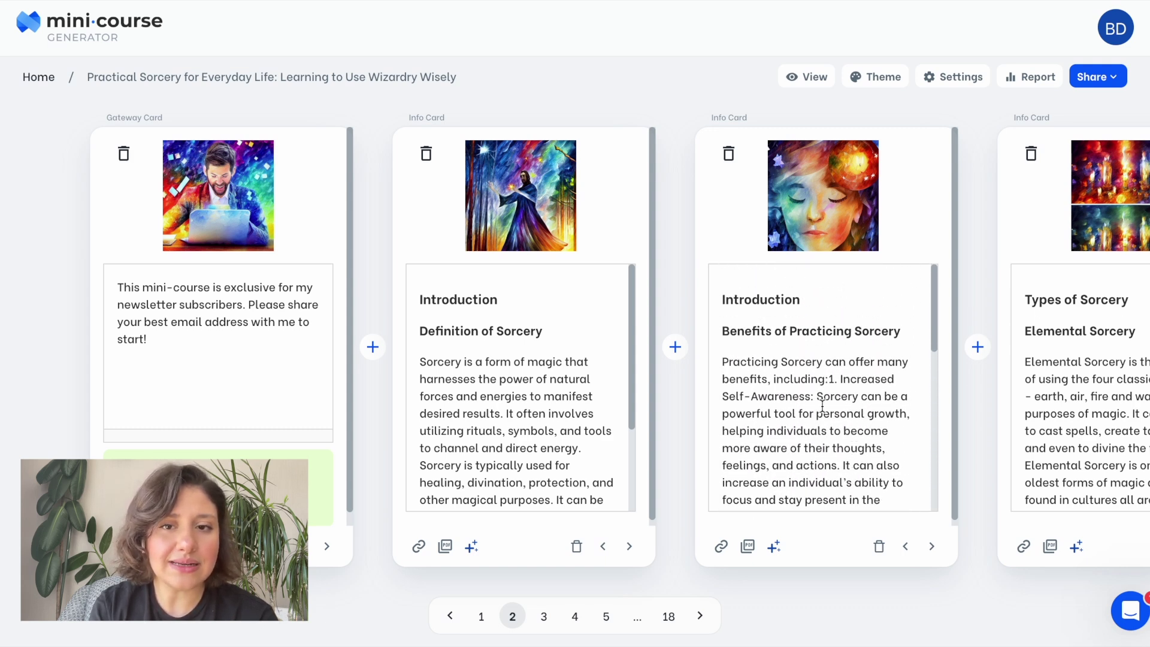
{"action": "scroll", "coordinate": [823, 406], "scroll_direction": "down", "scroll_amount": 6}
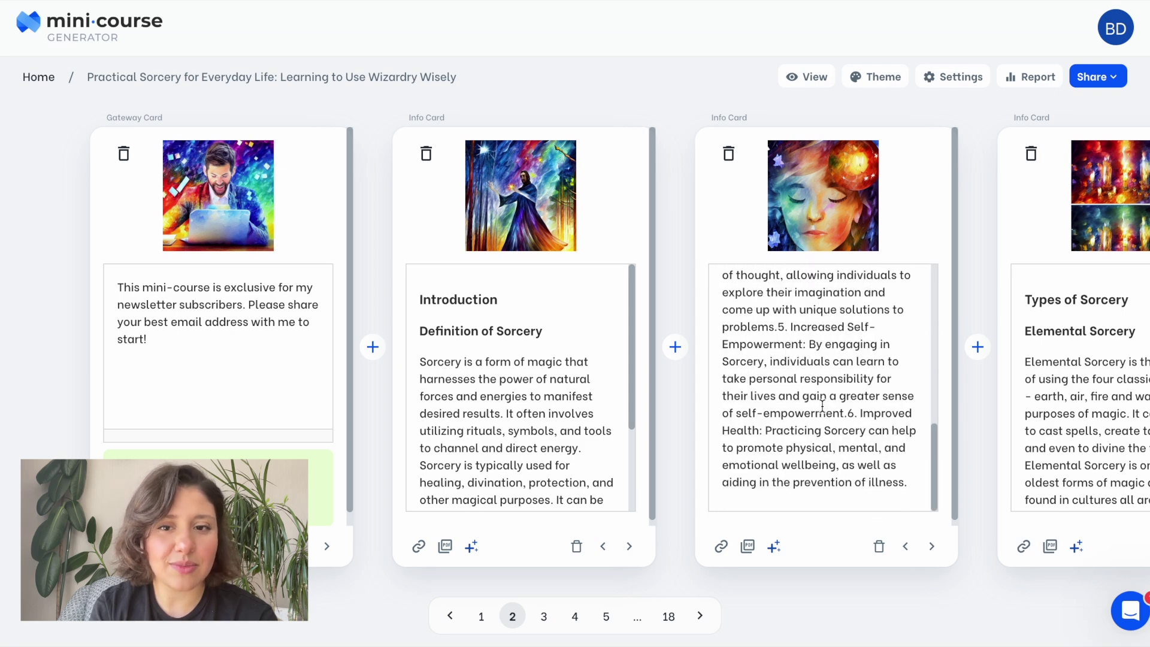
{"action": "left_click", "coordinate": [773, 547]}
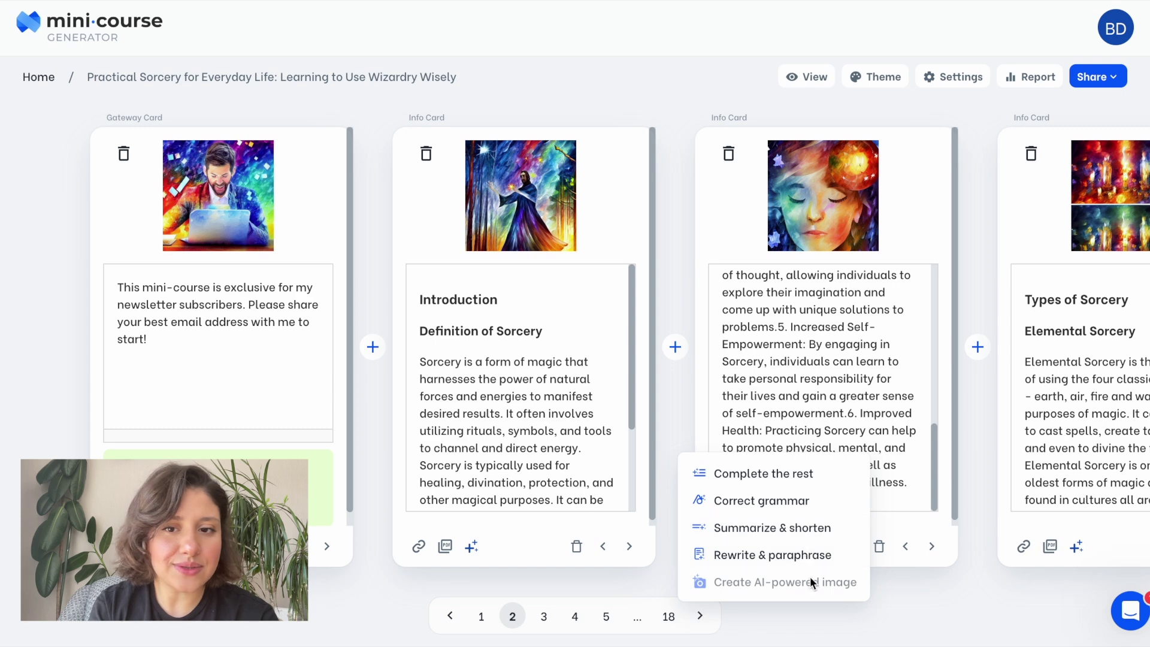
Generate Summarize & shorten outputs for the Benefits of Practicing Sorcery text and review them.
{"action": "left_click", "coordinate": [803, 529]}
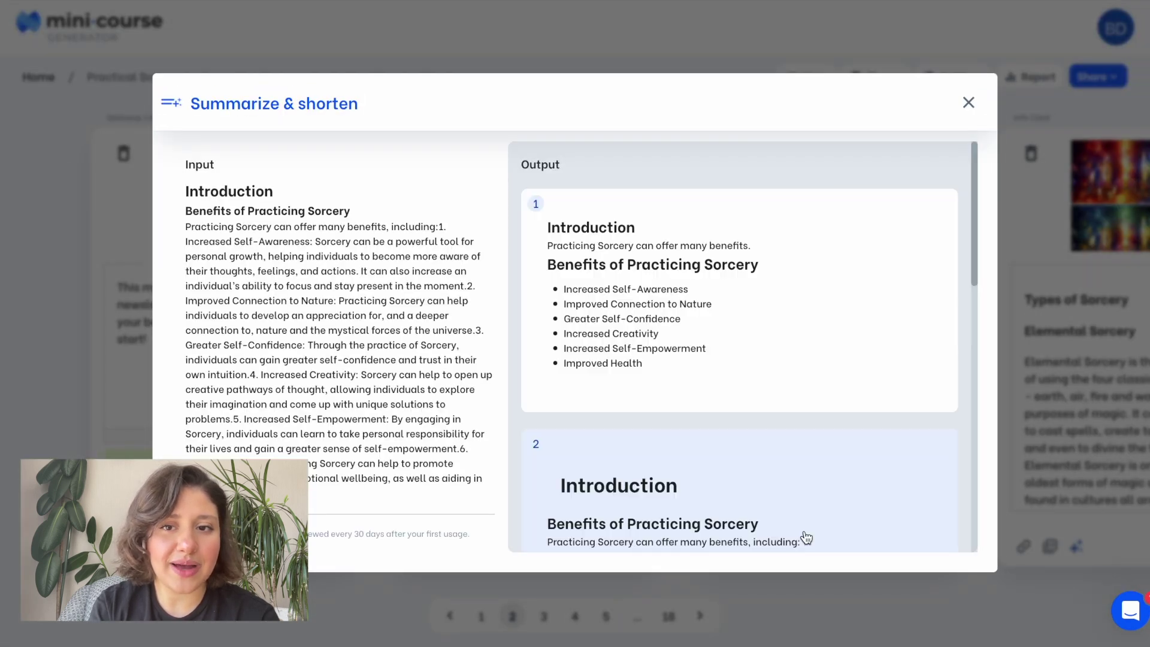
{"action": "mouse_move", "coordinate": [888, 367]}
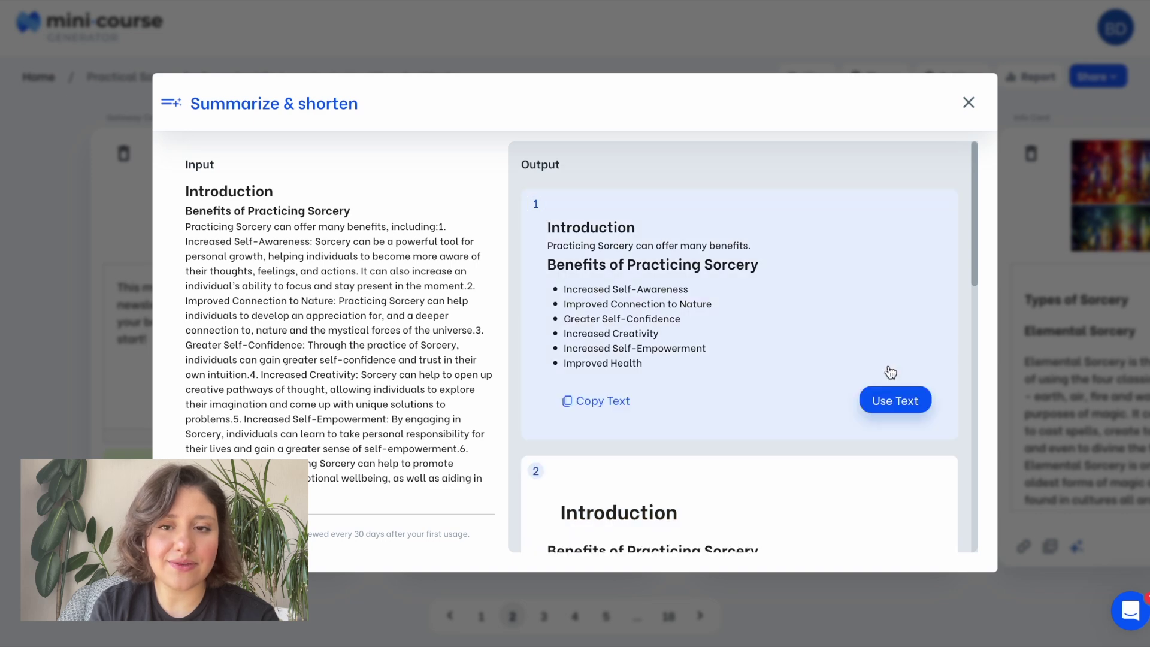
{"action": "scroll", "coordinate": [879, 350], "scroll_direction": "down", "scroll_amount": 2}
{"action": "scroll", "coordinate": [879, 349], "scroll_direction": "down", "scroll_amount": 4}
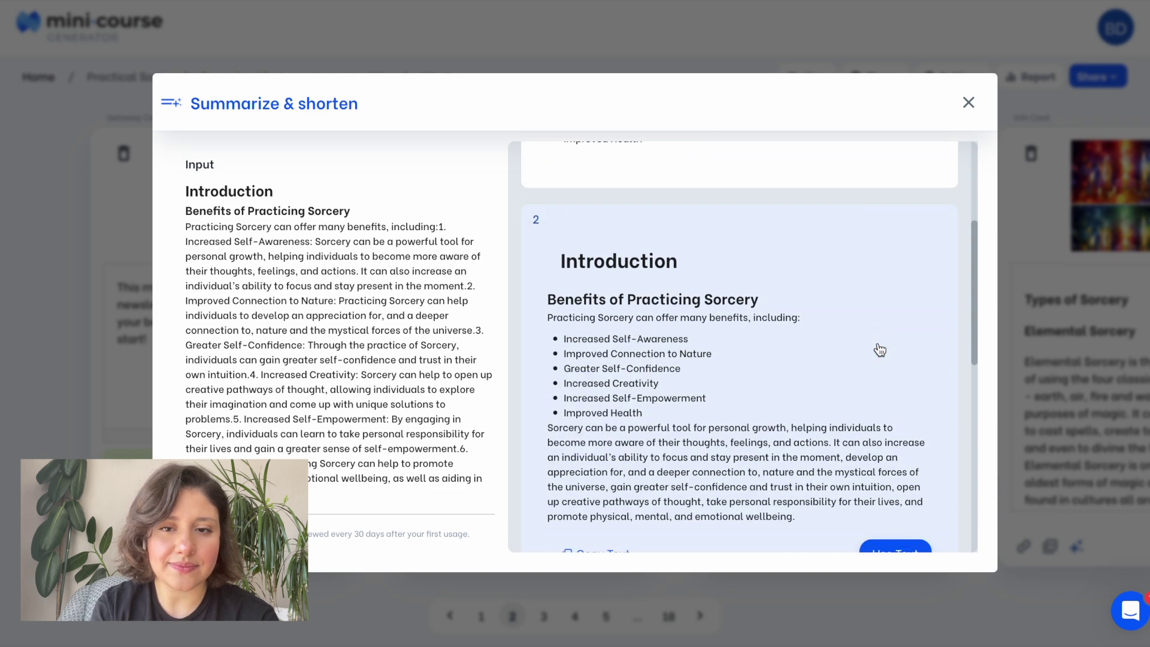
{"action": "scroll", "coordinate": [879, 349], "scroll_direction": "down", "scroll_amount": 5}
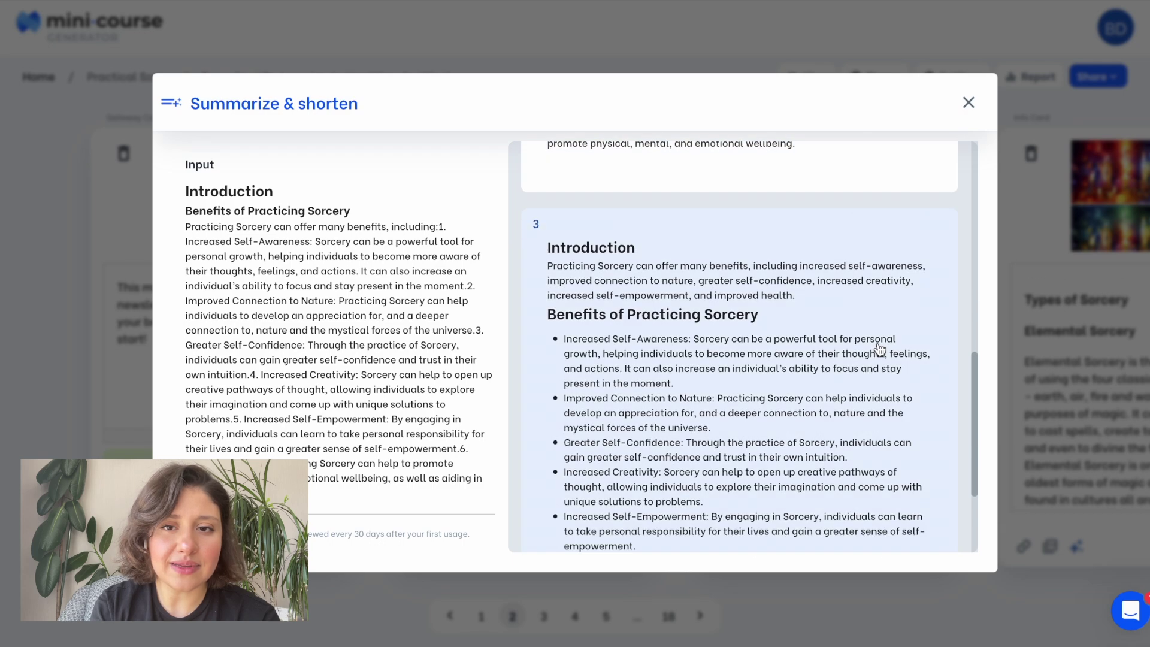
{"action": "scroll", "coordinate": [879, 349], "scroll_direction": "down", "scroll_amount": 3}
{"action": "scroll", "coordinate": [879, 349], "scroll_direction": "up", "scroll_amount": 12}
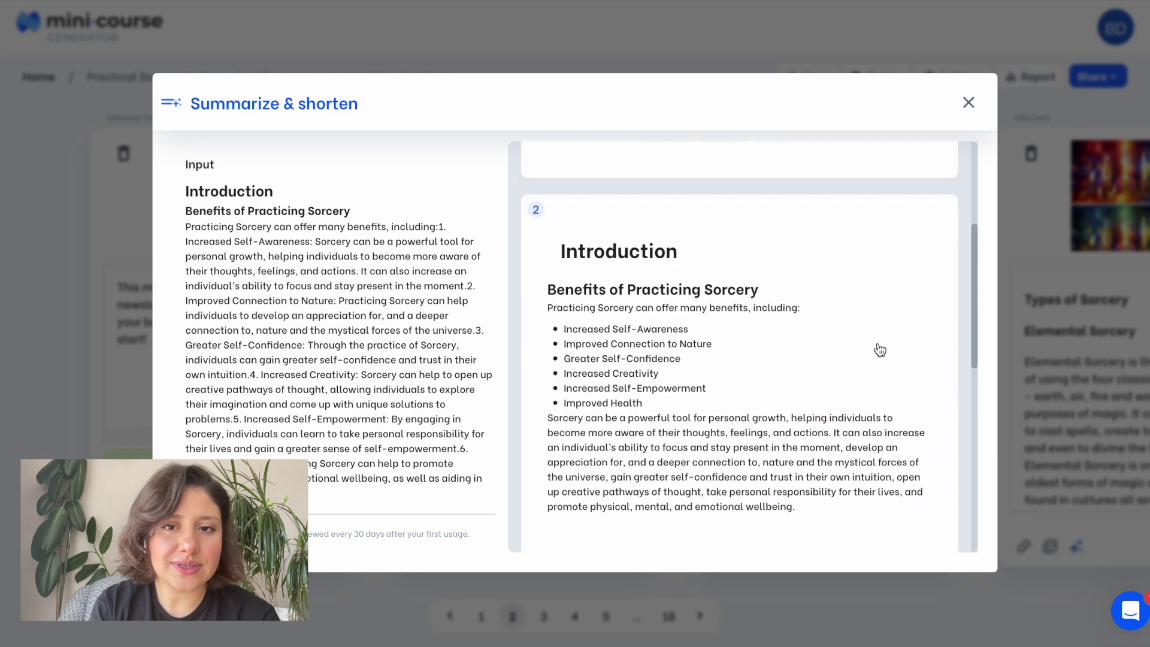
{"action": "scroll", "coordinate": [879, 349], "scroll_direction": "up", "scroll_amount": 1}
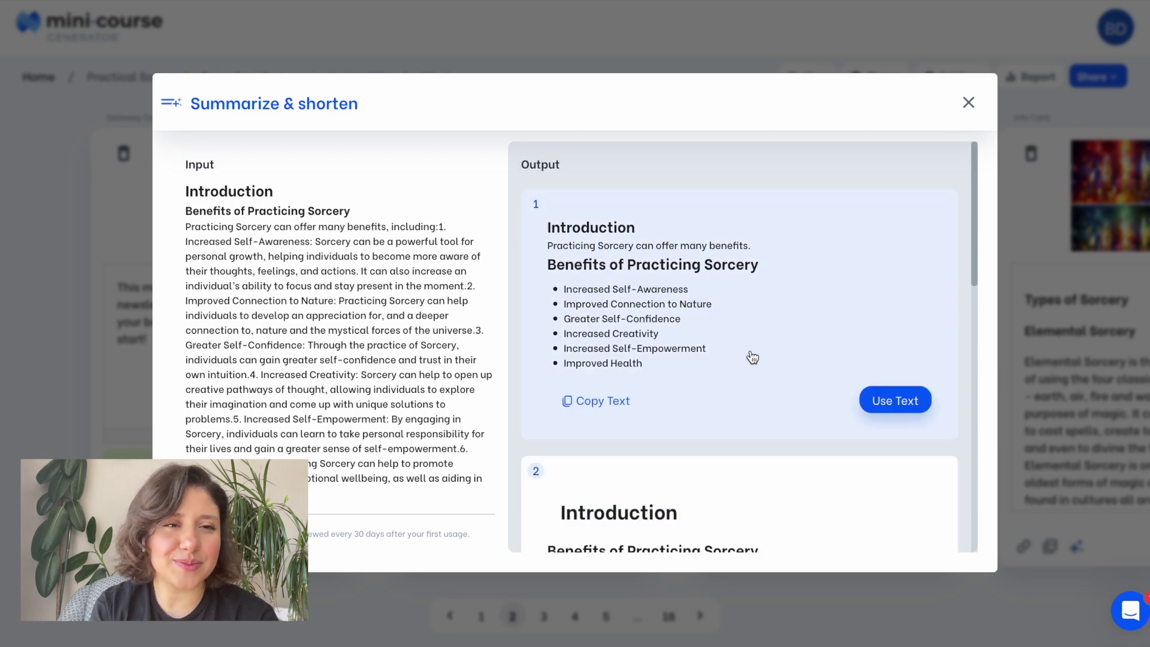
Replace the card's text with the first shortened summary and its bulleted benefits.
{"action": "left_click", "coordinate": [873, 402]}
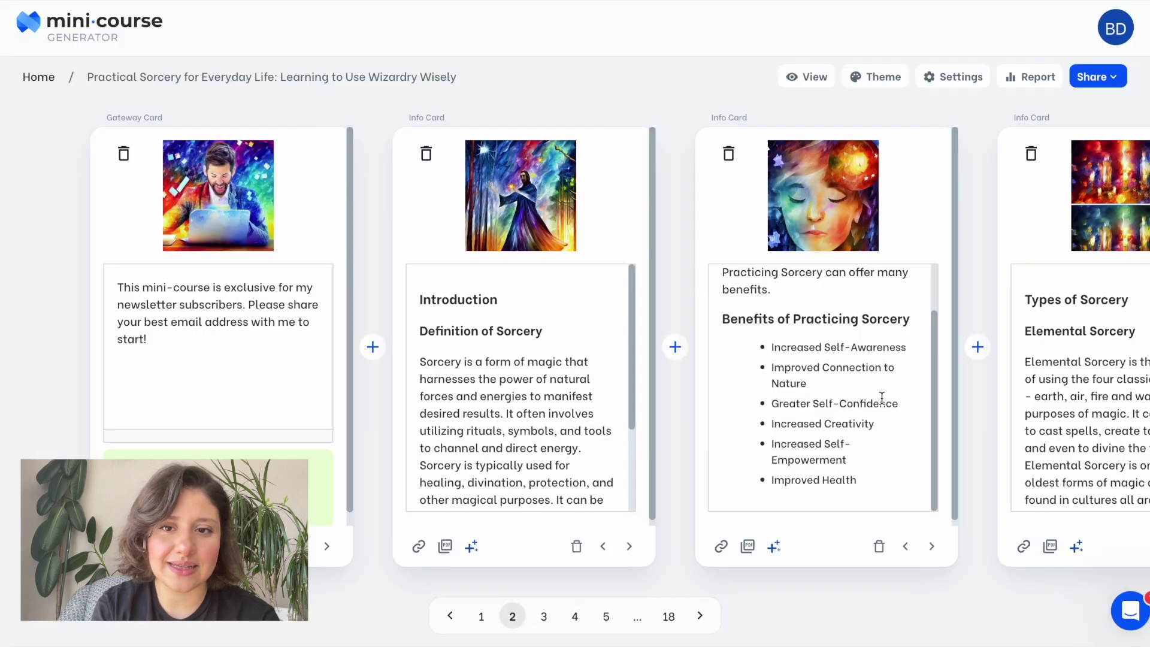
{"action": "scroll", "coordinate": [836, 356], "scroll_direction": "up", "scroll_amount": 2}
{"action": "scroll", "coordinate": [837, 355], "scroll_direction": "down", "scroll_amount": 1}
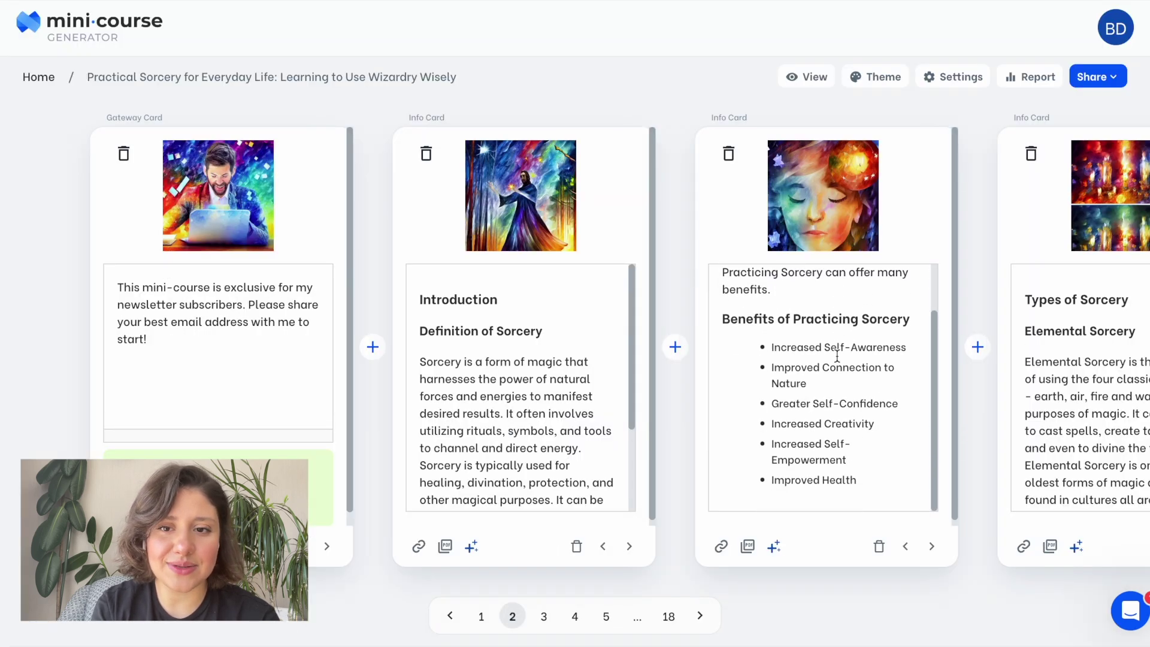
{"action": "scroll", "coordinate": [826, 384], "scroll_direction": "down", "scroll_amount": 1}
{"action": "scroll", "coordinate": [820, 408], "scroll_direction": "up", "scroll_amount": 1}
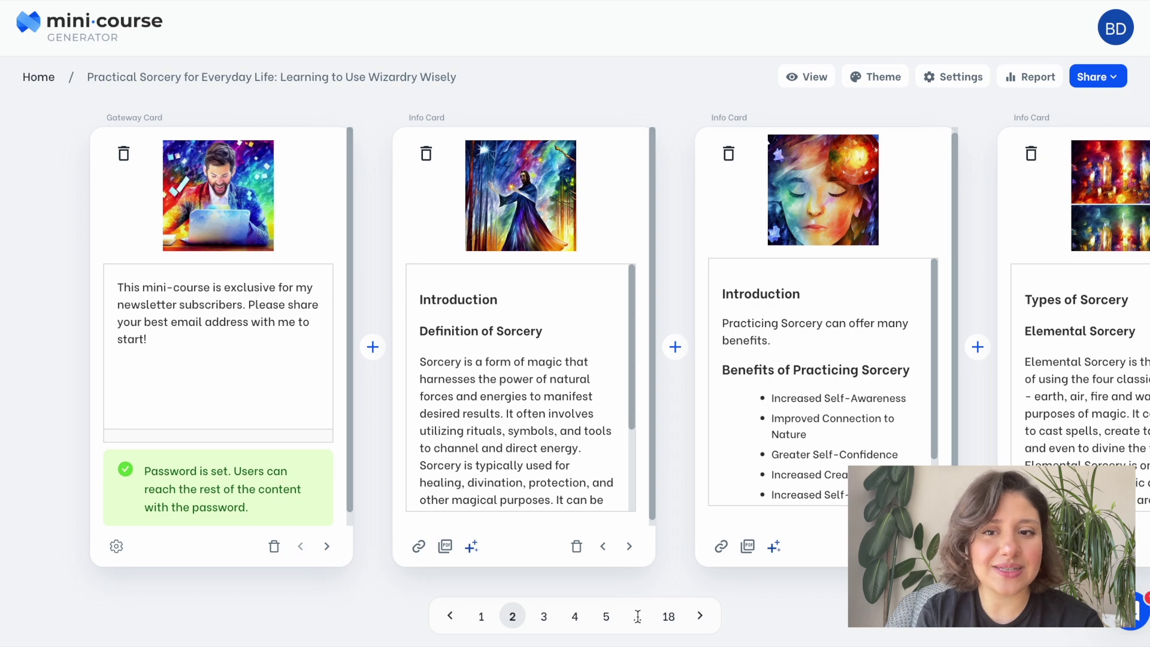
Add a multiple-correct-answers quiz after the benefits card asking which are benefits of practicing sorcery.
{"action": "left_click", "coordinate": [575, 615]}
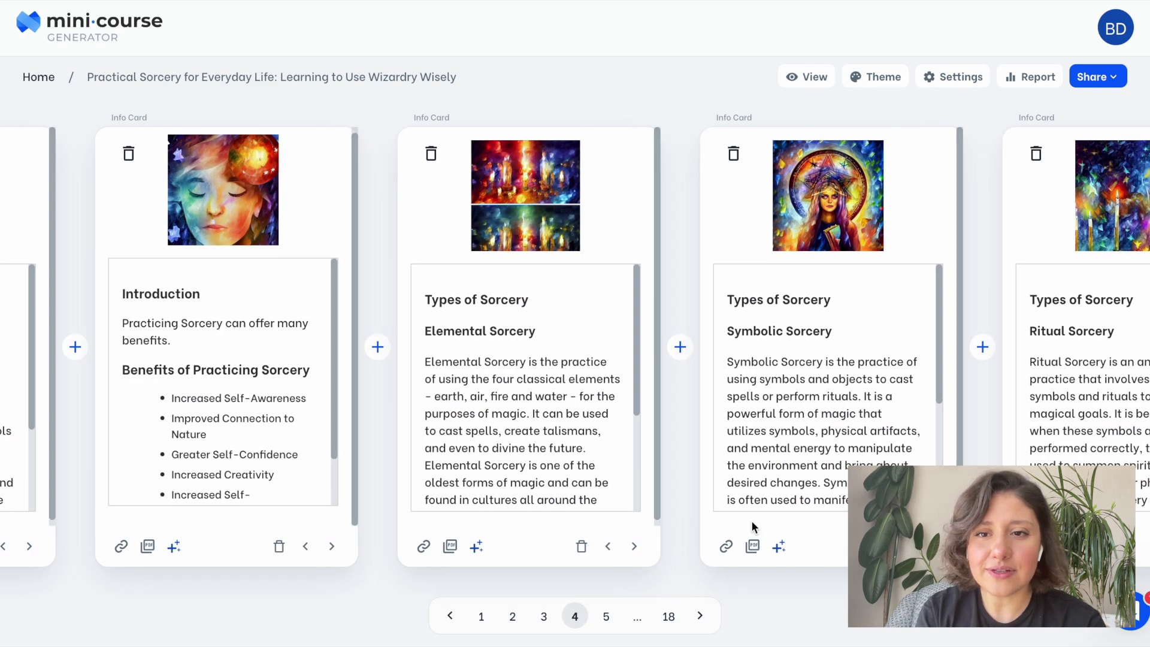
{"action": "left_click", "coordinate": [377, 346]}
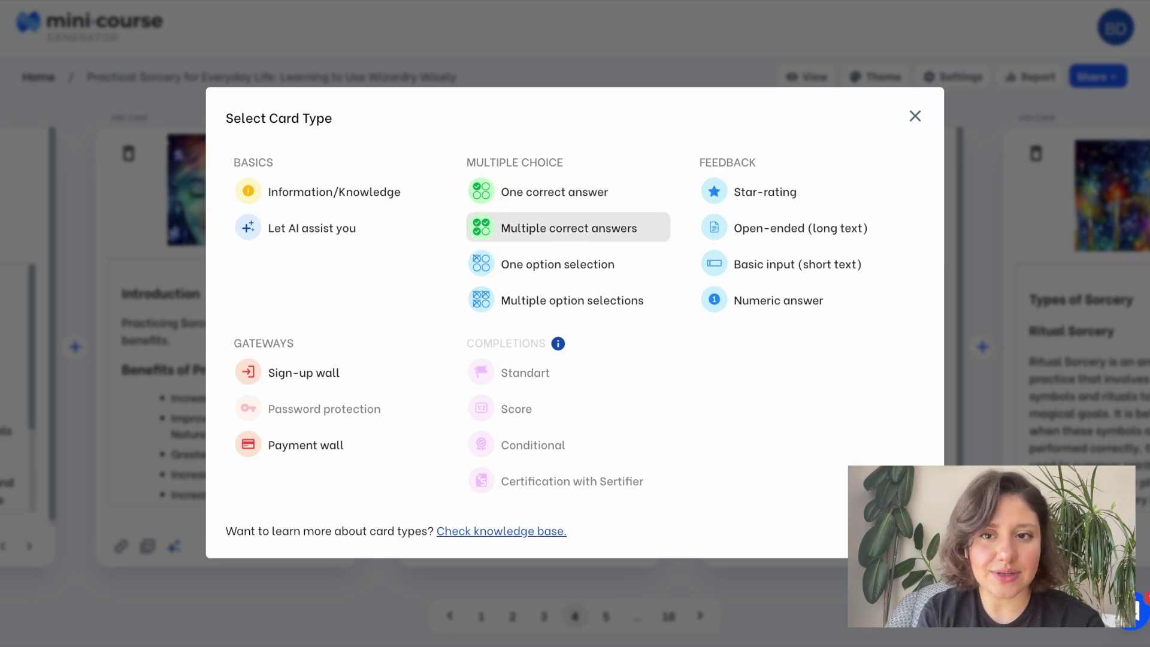
{"action": "left_click", "coordinate": [522, 234]}
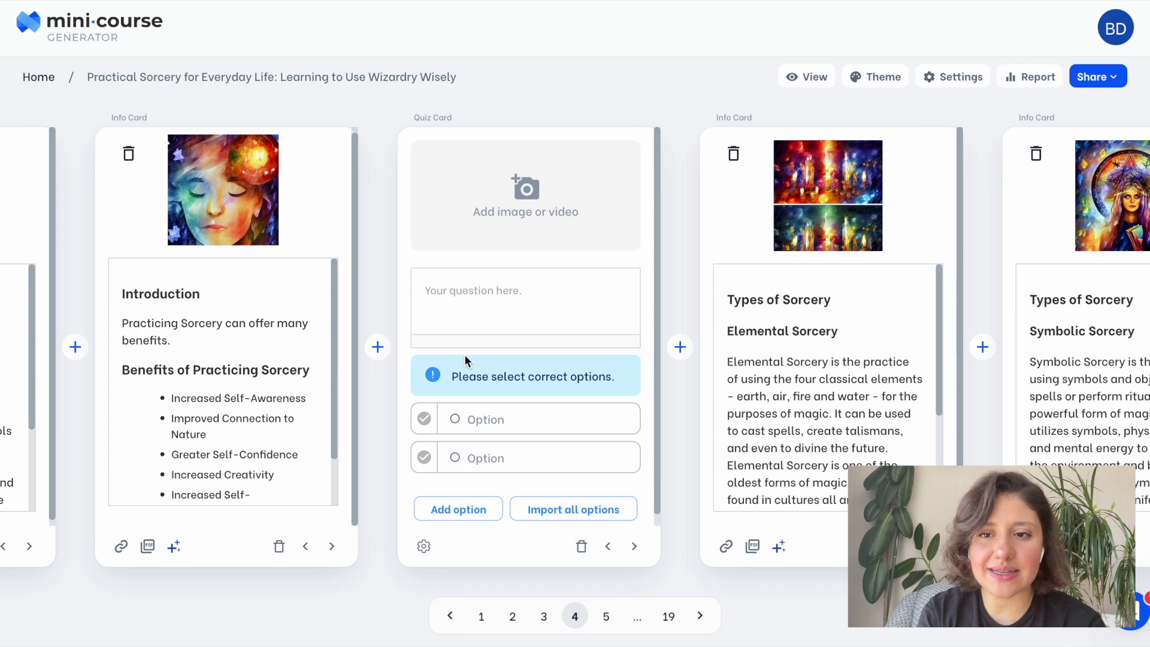
{"action": "scroll", "coordinate": [264, 424], "scroll_direction": "down", "scroll_amount": 3}
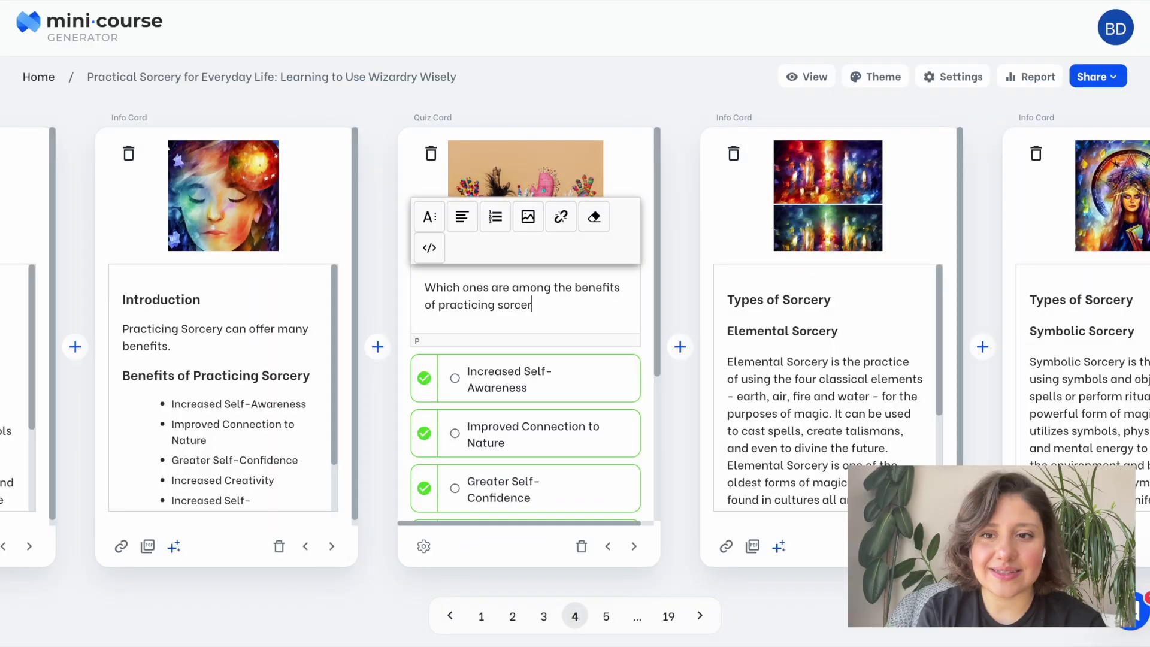
{"action": "type", "text": "y?"}
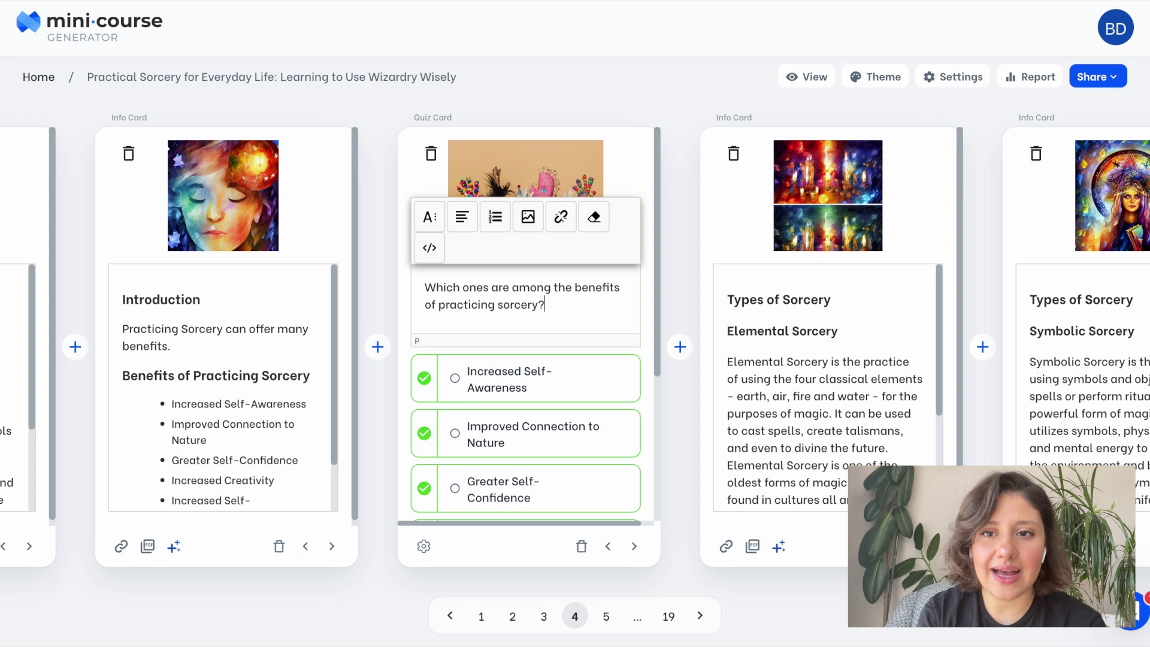
{"action": "left_click", "coordinate": [691, 273]}
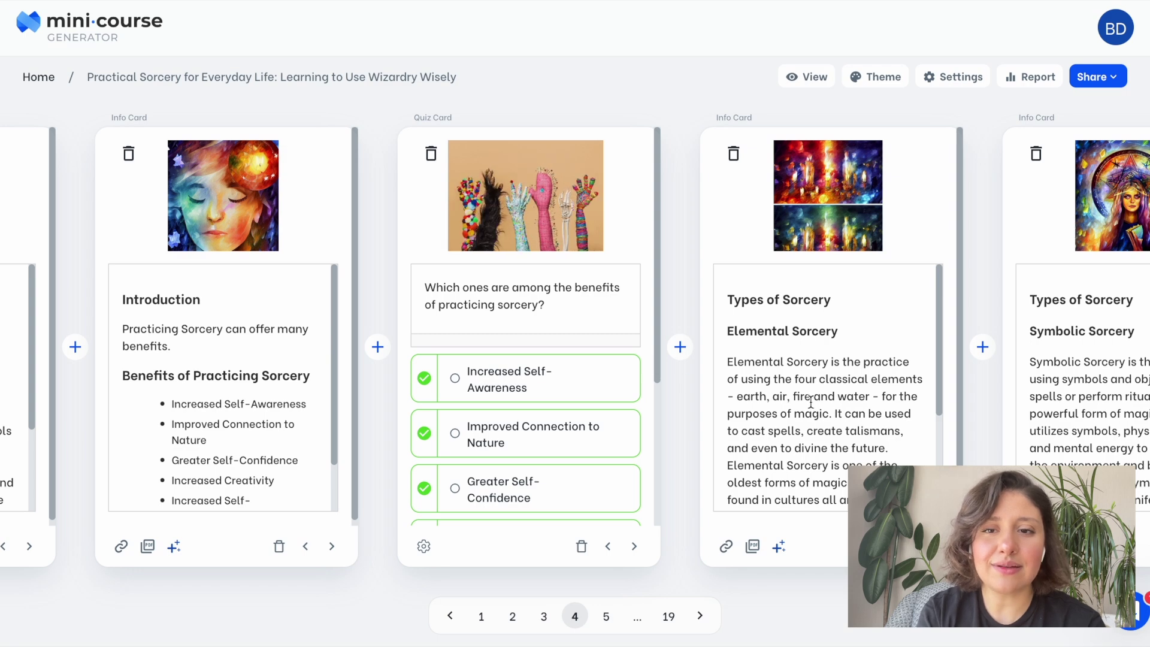
{"action": "scroll", "coordinate": [707, 389], "scroll_direction": "right", "scroll_amount": 10}
{"action": "scroll", "coordinate": [811, 402], "scroll_direction": "right", "scroll_amount": 5}
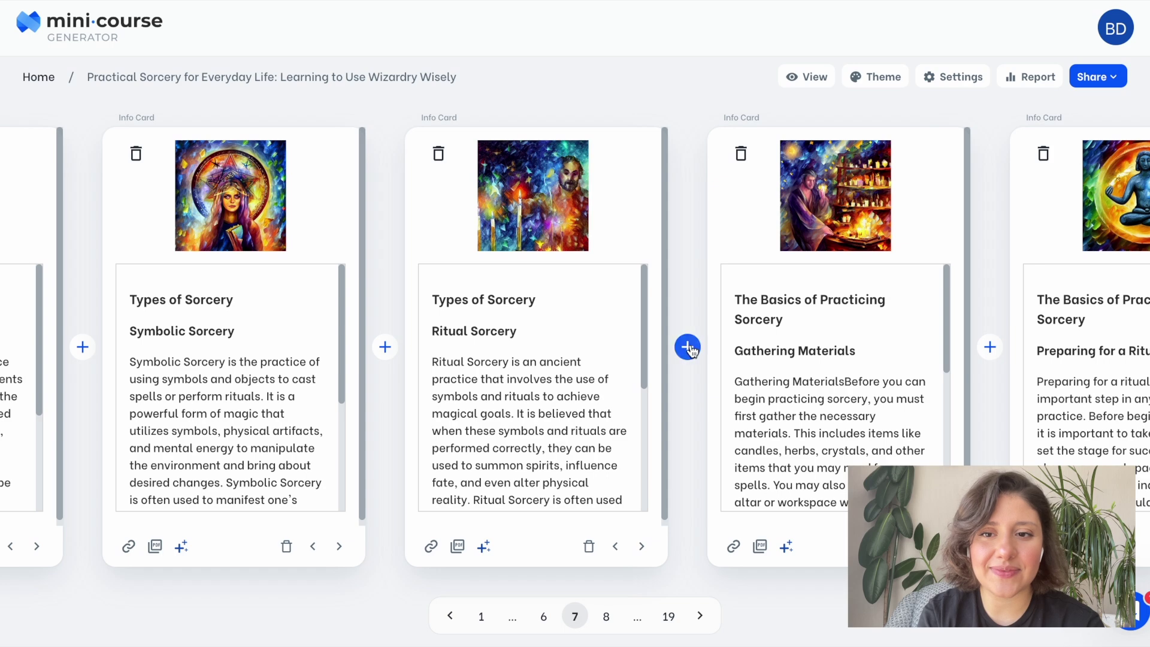
Add a one-correct-answer quiz after Ritual Sorcery asking which is not a sorcery type, answer Language Sorcery.
{"action": "left_click", "coordinate": [688, 347]}
{"action": "left_click", "coordinate": [602, 195]}
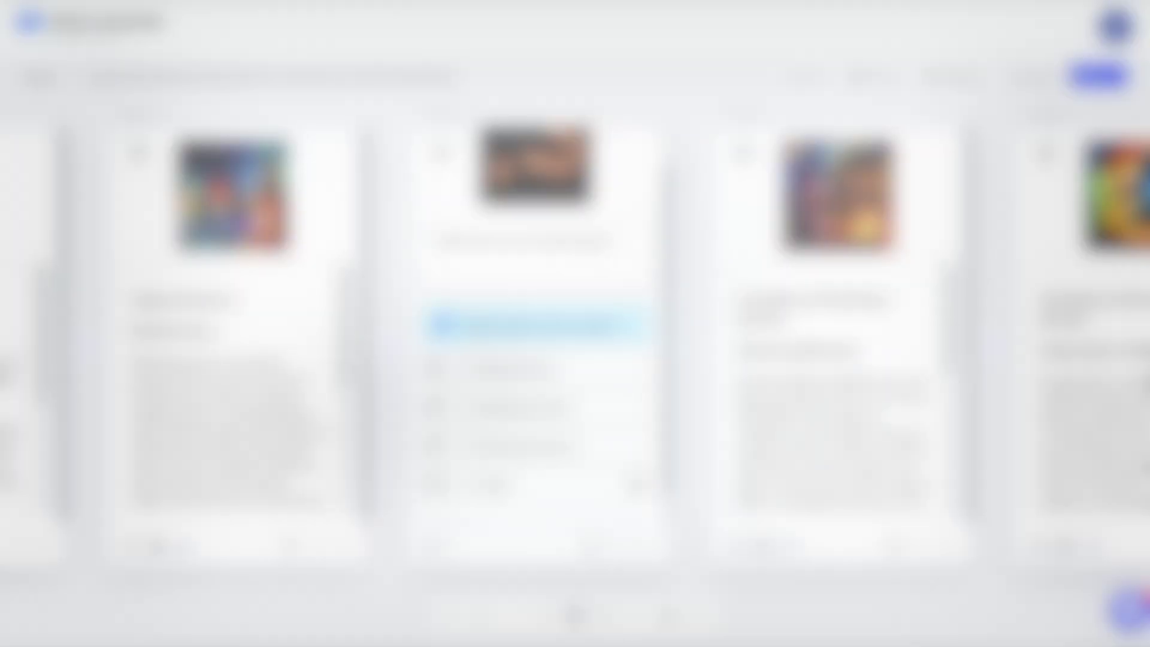
{"action": "type", "text": "Sorcery"}
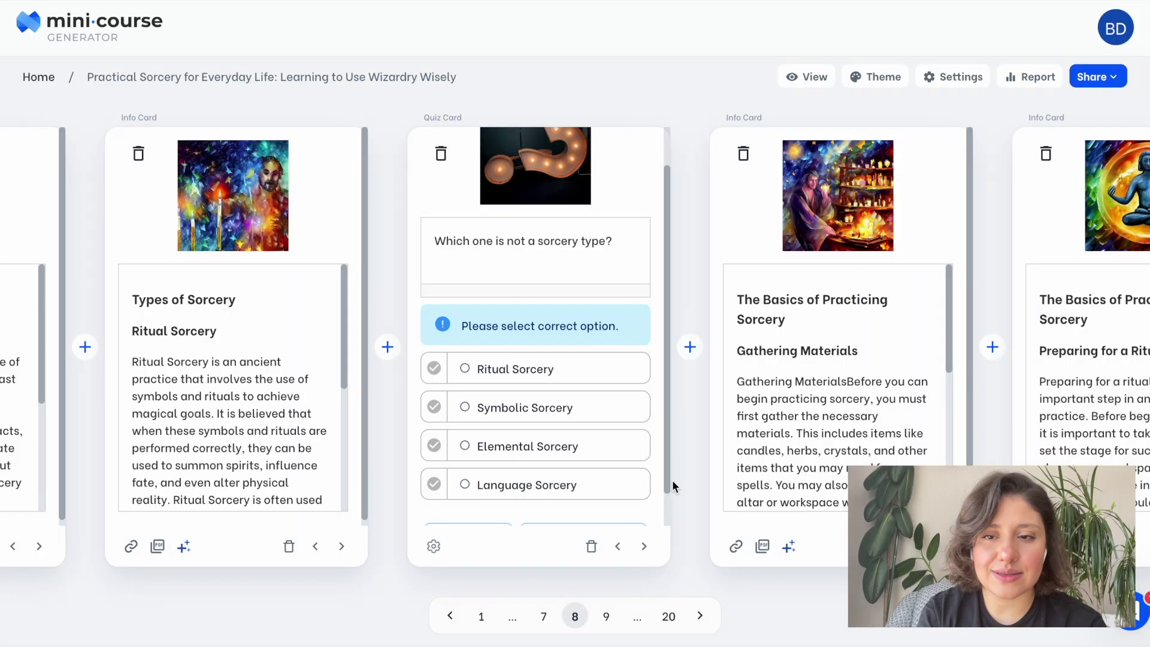
{"action": "left_click", "coordinate": [433, 483]}
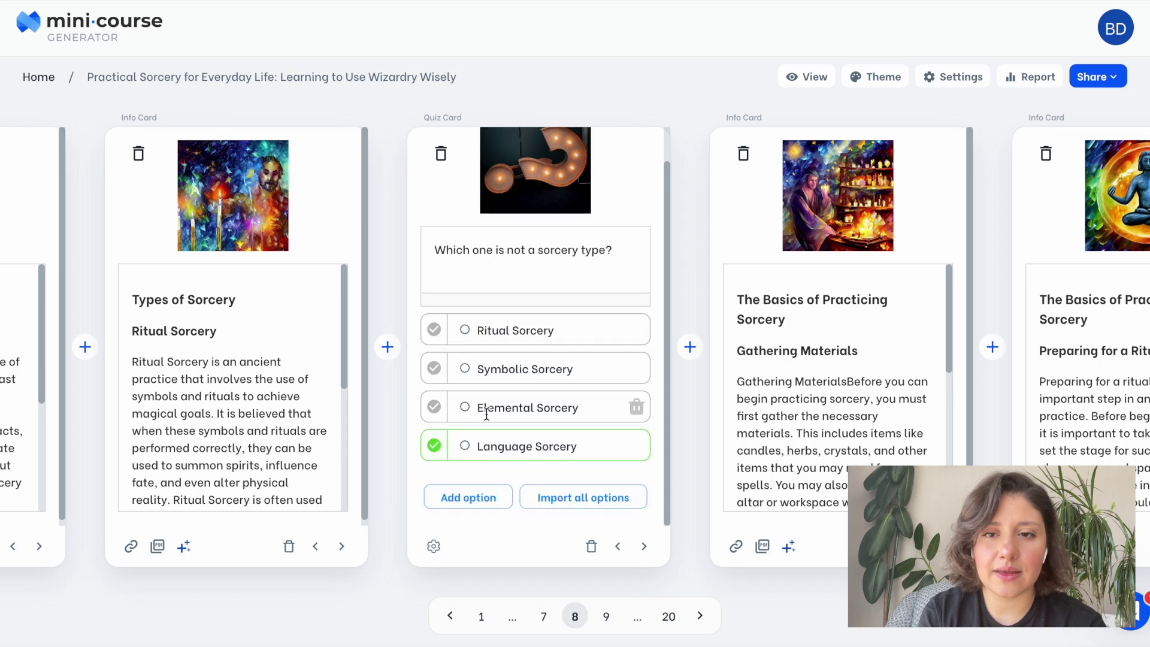
{"action": "scroll", "coordinate": [486, 413], "scroll_direction": "up", "scroll_amount": 1}
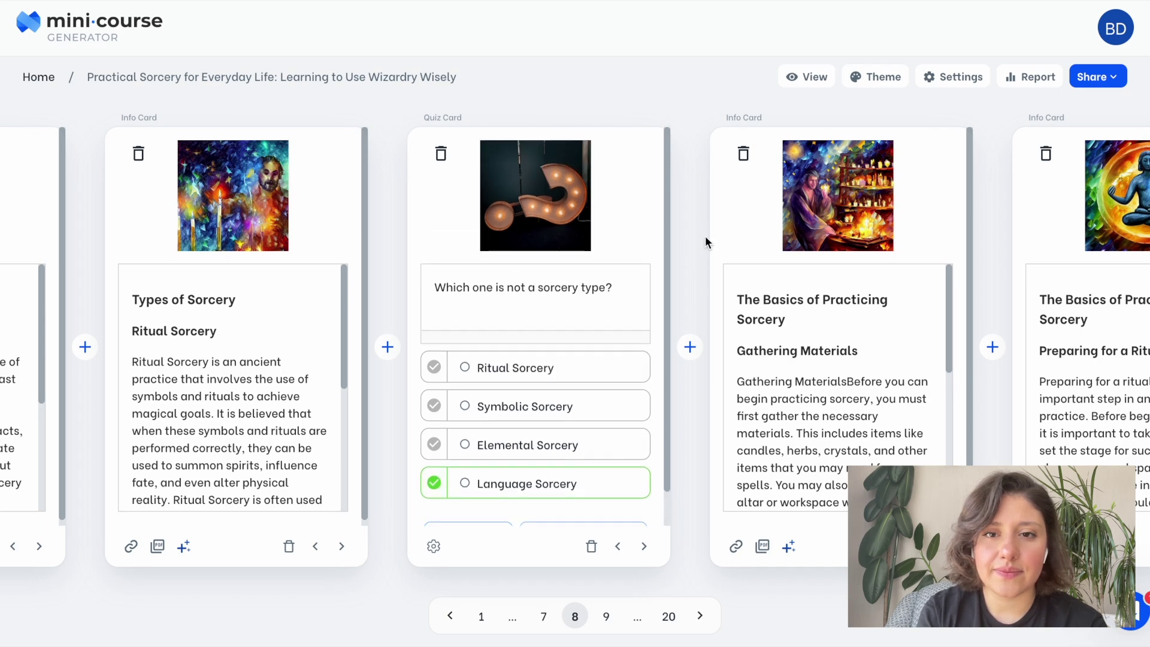
Move forward through the later course cards.
{"action": "left_click", "coordinate": [1074, 432]}
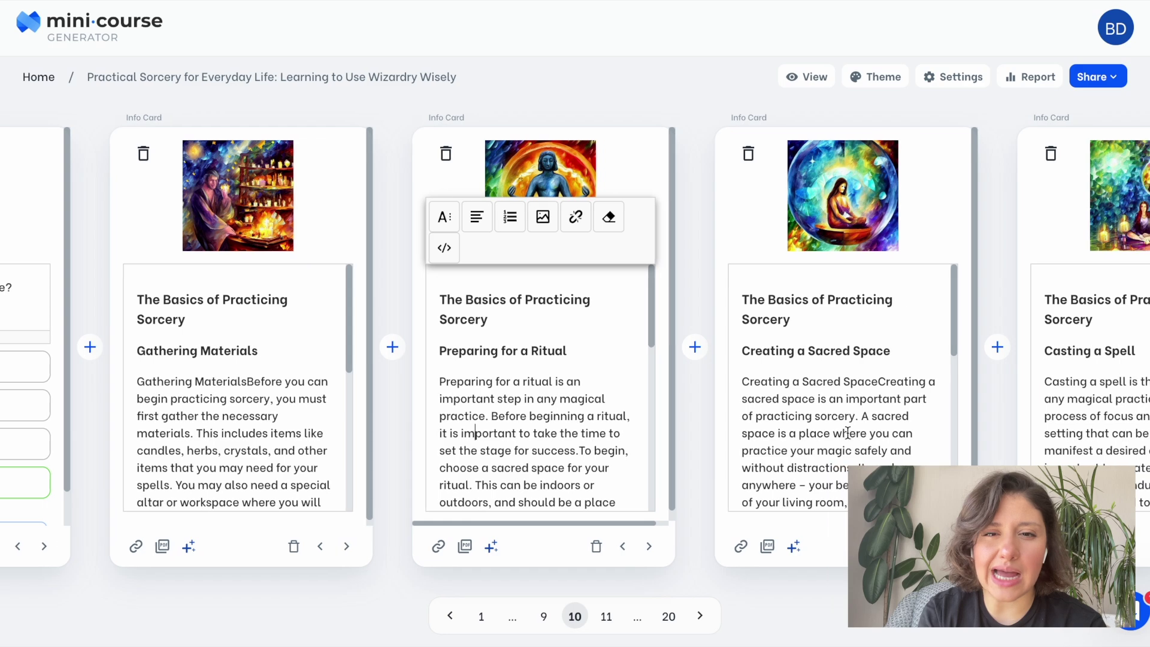
{"action": "left_click", "coordinate": [1075, 422]}
{"action": "left_click", "coordinate": [1074, 422]}
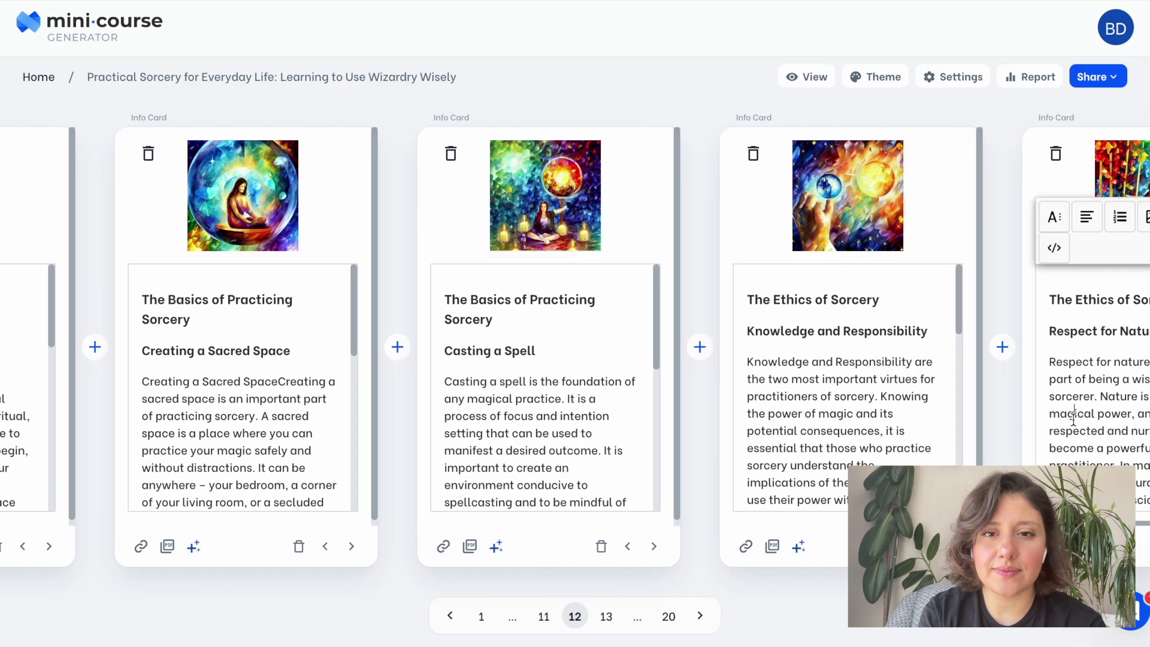
Add a true-or-false quiz after Respect for Nature with True marked correct.
{"action": "left_click", "coordinate": [704, 346]}
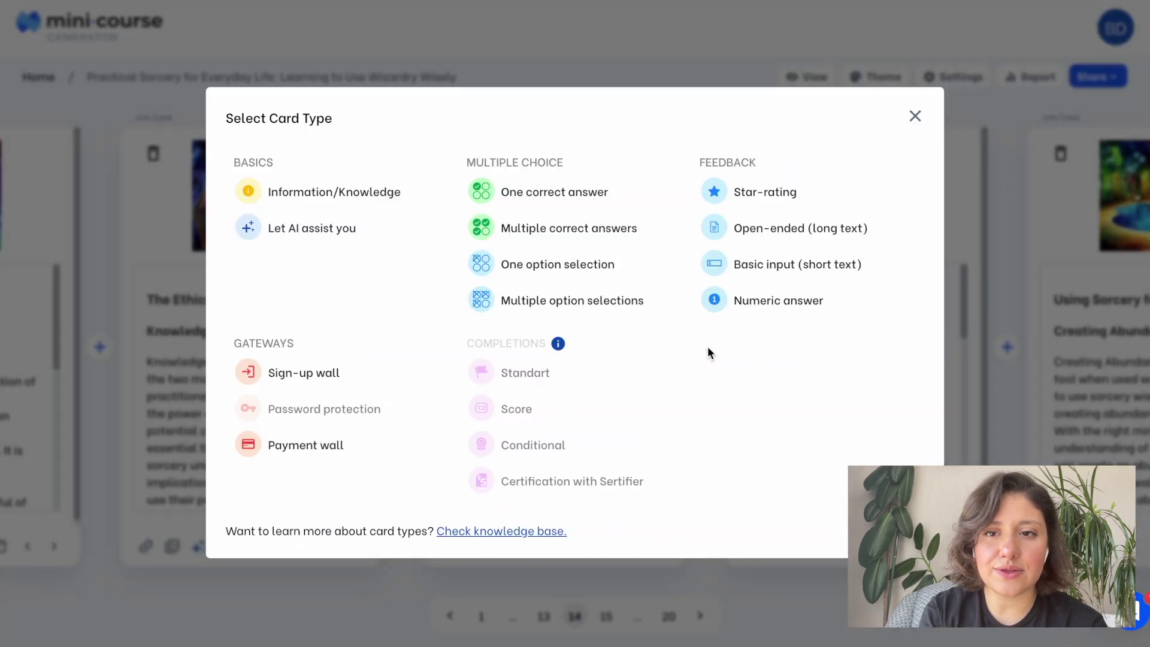
{"action": "left_click", "coordinate": [612, 201]}
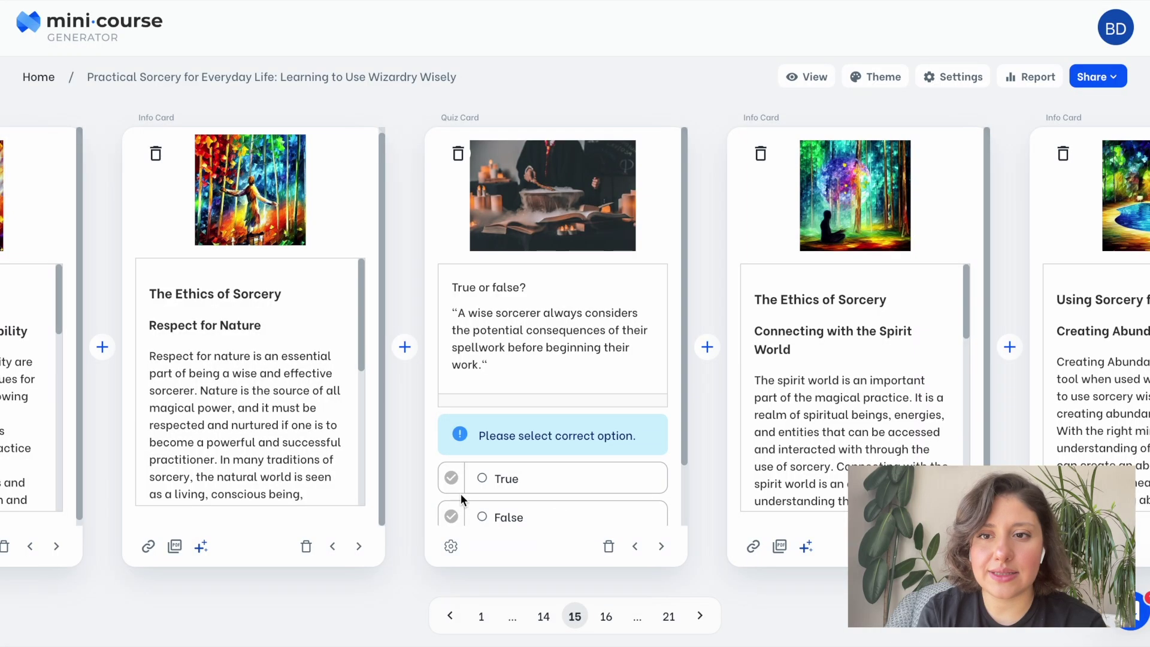
{"action": "left_click", "coordinate": [452, 480]}
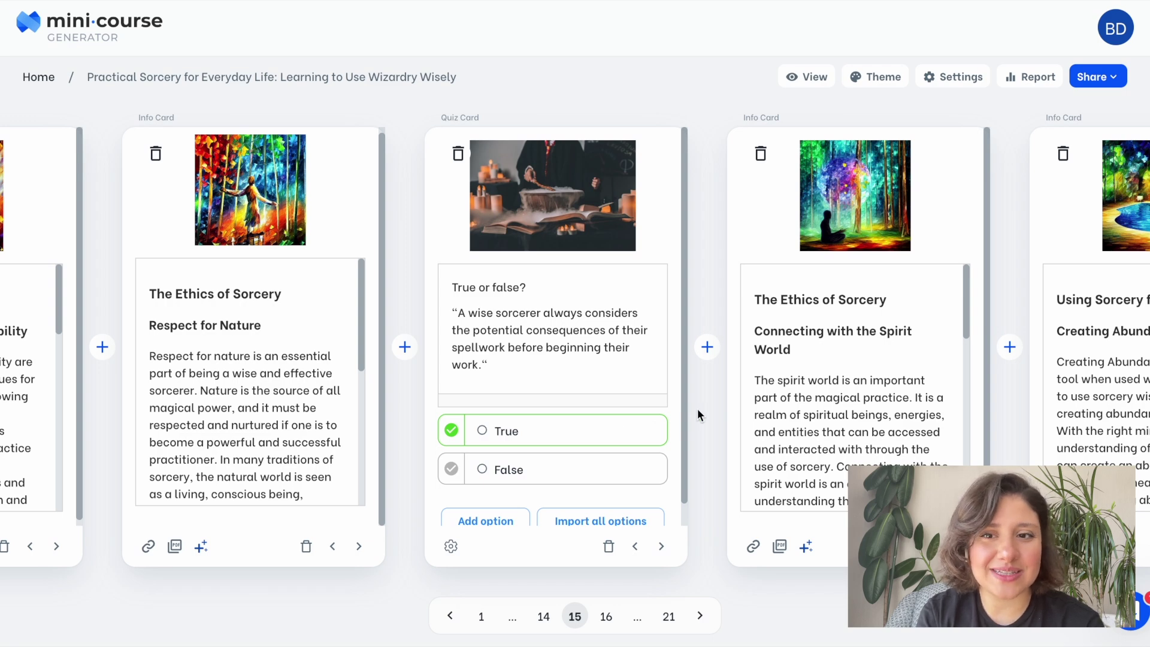
Advance through the course to the final Summary card.
{"action": "left_click", "coordinate": [1106, 380]}
{"action": "left_click", "coordinate": [1096, 381]}
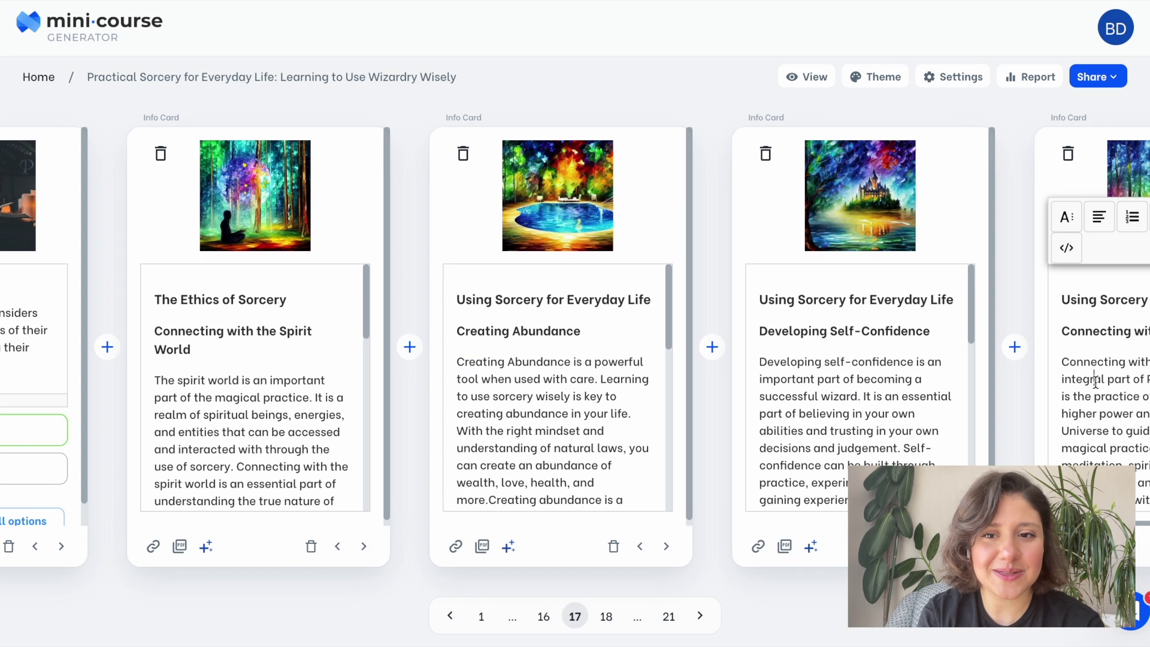
{"action": "left_click", "coordinate": [1095, 382]}
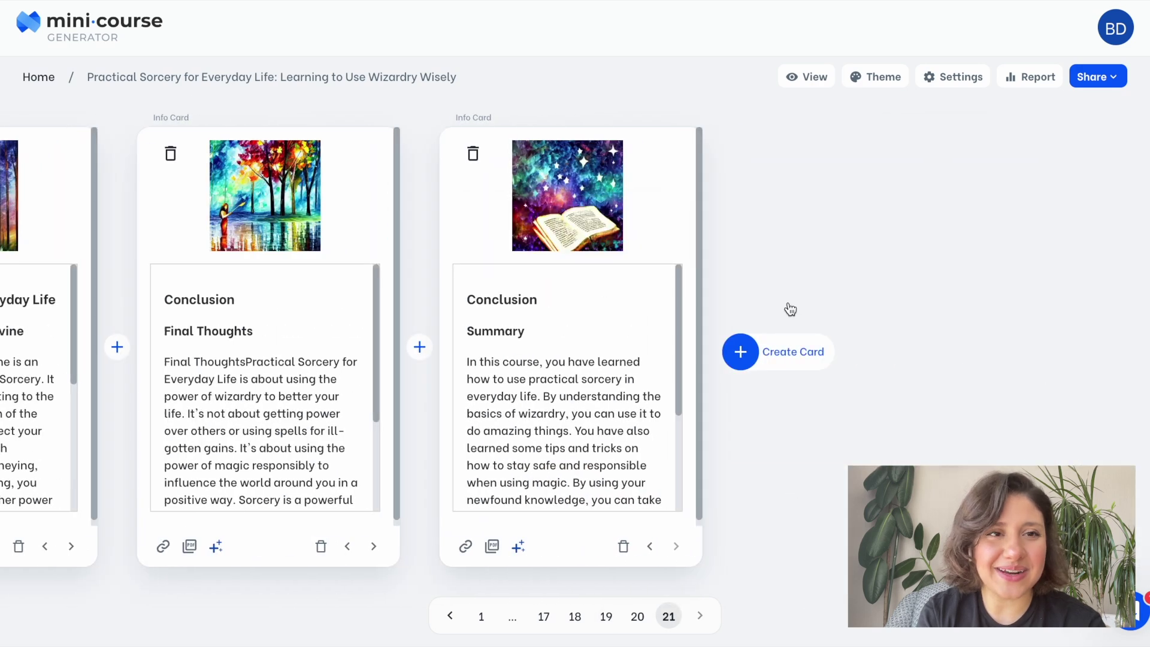
Add a final star-rating card asking 'On a scale from 1 to 5, how much did you like this mini-course?'.
{"action": "left_click", "coordinate": [742, 353]}
{"action": "left_click", "coordinate": [763, 190]}
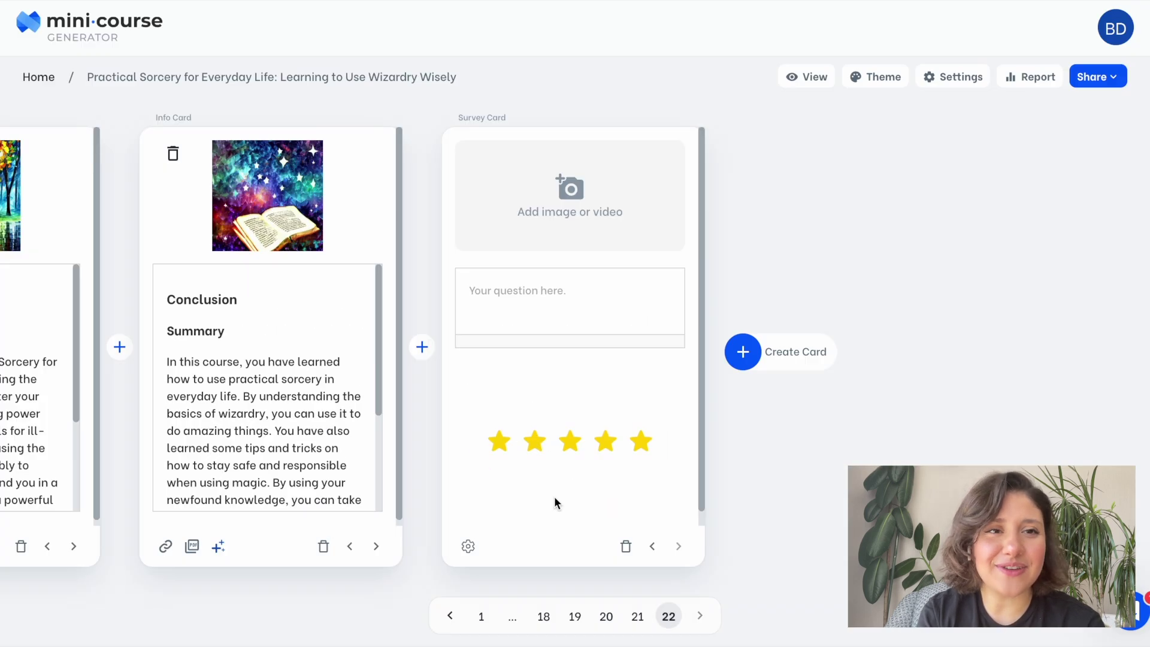
{"action": "left_click", "coordinate": [527, 301]}
{"action": "type", "text": "On a scale from 1 to 5, how much did you like this mini-course?"}
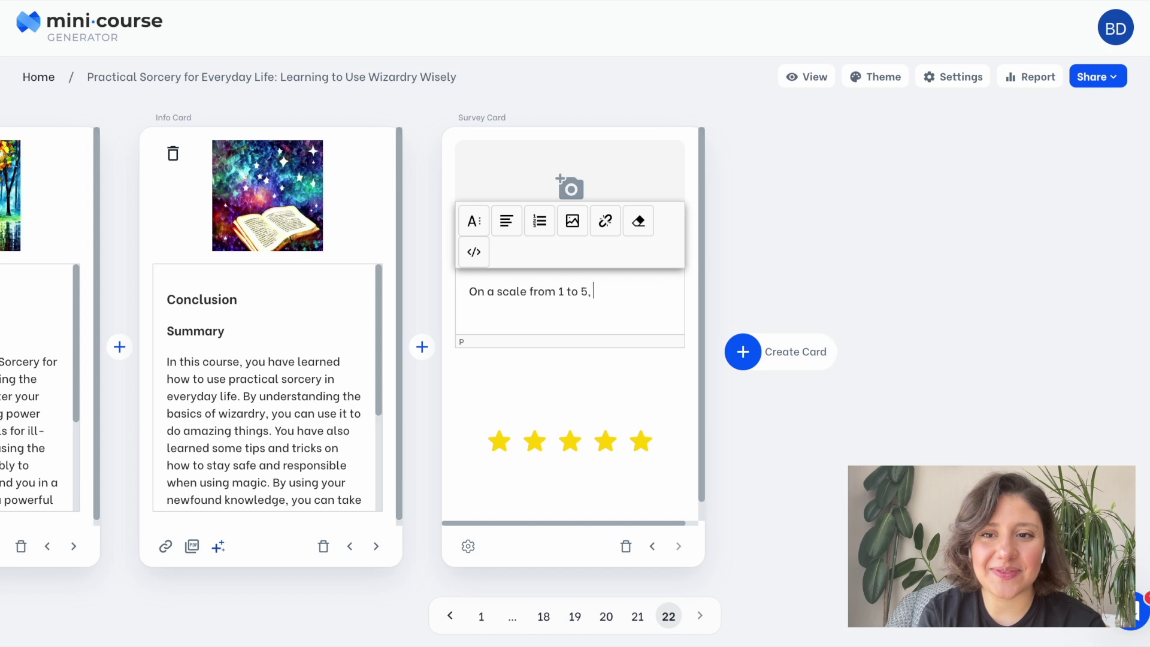
{"action": "left_click", "coordinate": [756, 294]}
Search Giphy for 'star' GIFs for the survey card's image.
{"action": "left_click", "coordinate": [611, 224]}
{"action": "left_click", "coordinate": [754, 133]}
{"action": "left_click", "coordinate": [683, 224]}
{"action": "type", "text": "star"}
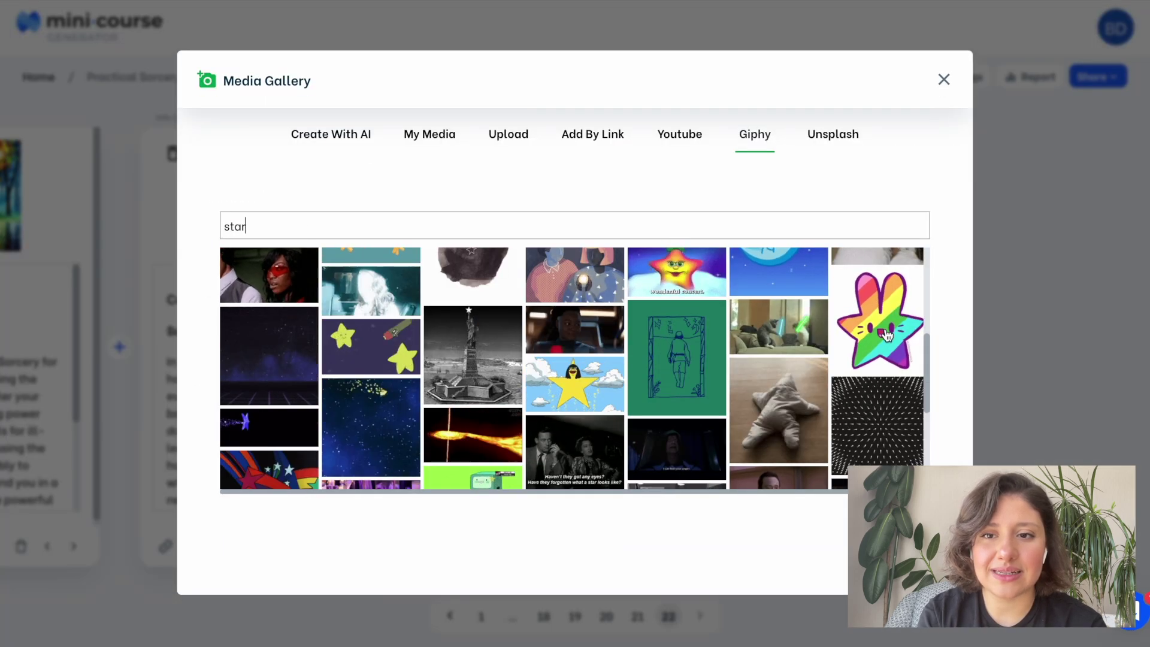